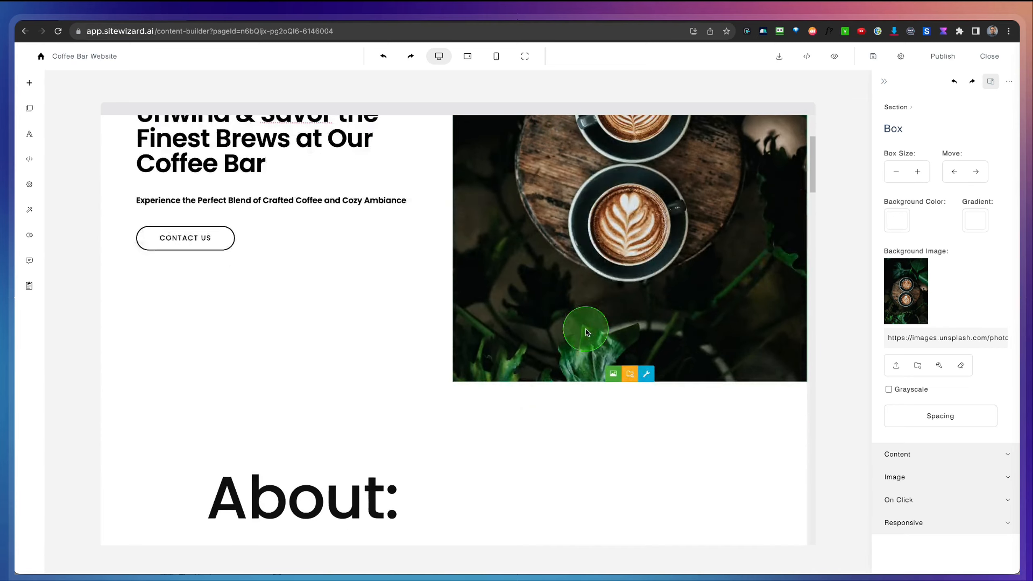
# Step: Browse the ready-made section templates in the Basic, Header, Slider, Article and Photos categories and view the full category list
pyautogui.scroll(4, 586, 330)
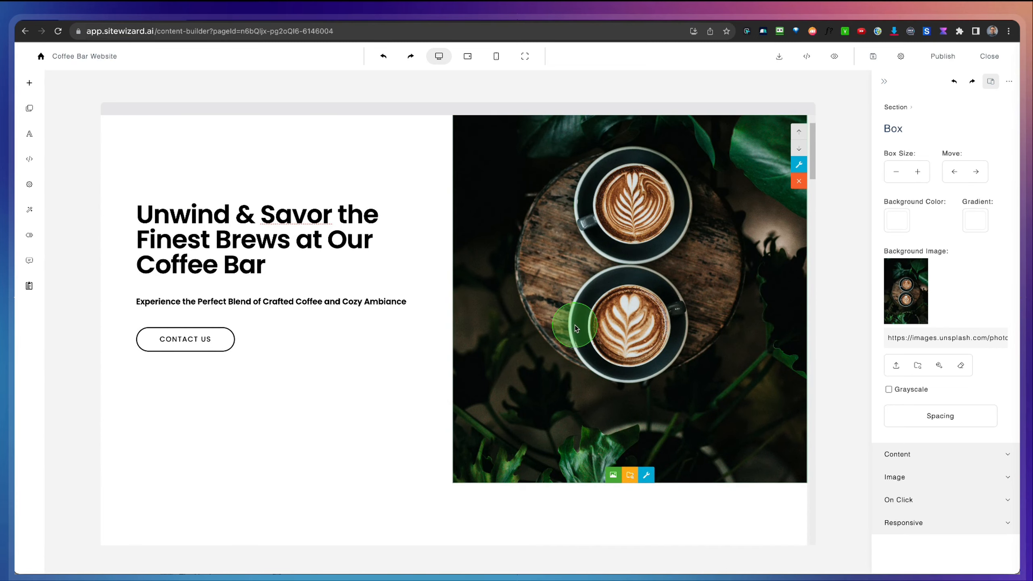
pyautogui.click(29, 83)
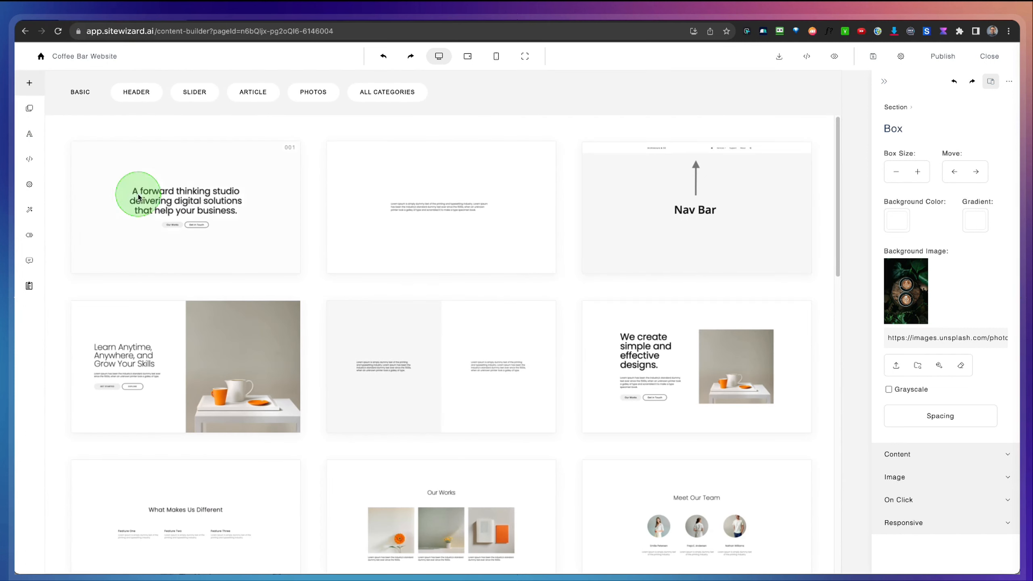
pyautogui.scroll(-5, 177, 208)
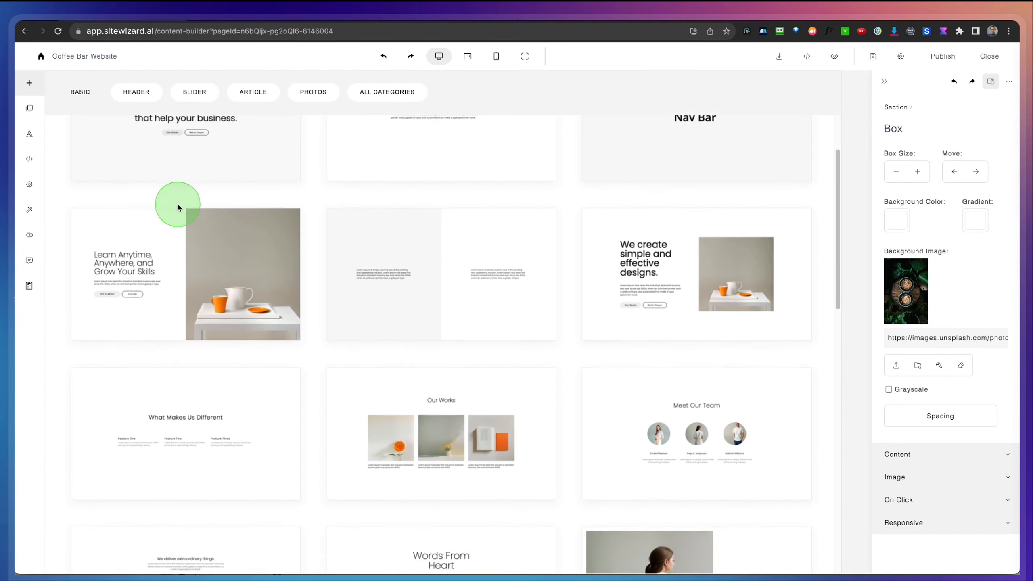
pyautogui.scroll(-10, 178, 207)
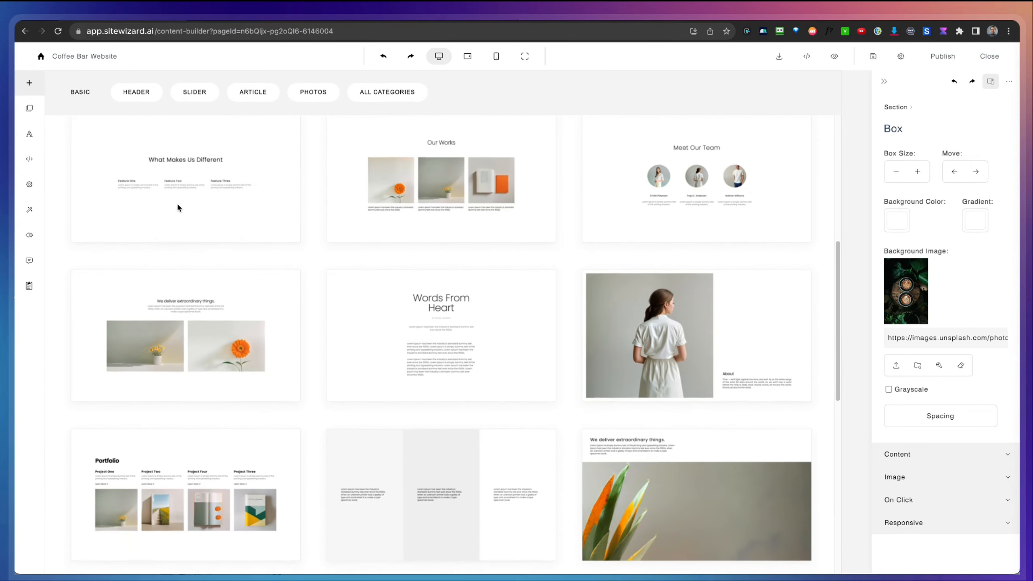
pyautogui.scroll(-9, 178, 207)
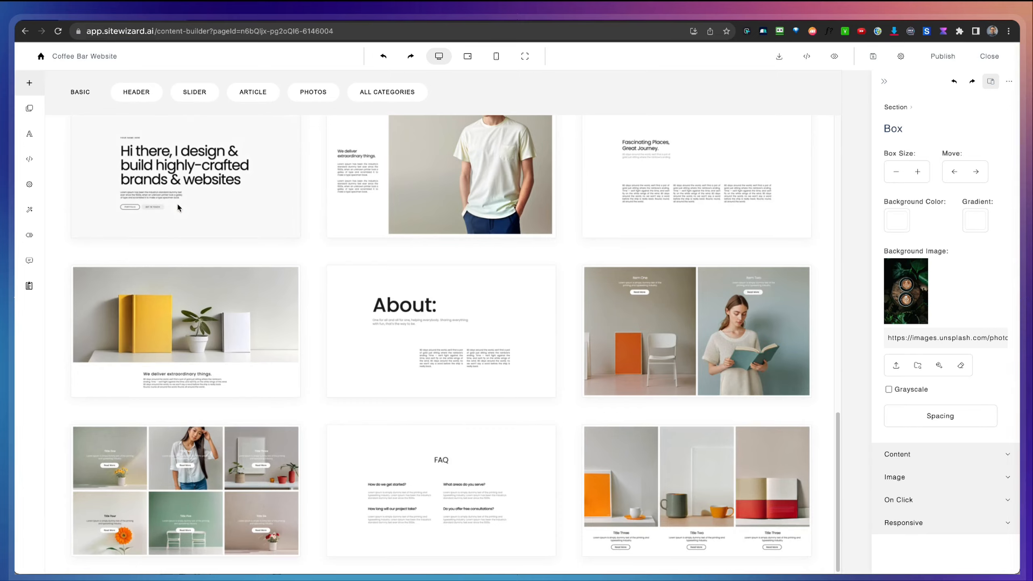
pyautogui.scroll(20, 177, 206)
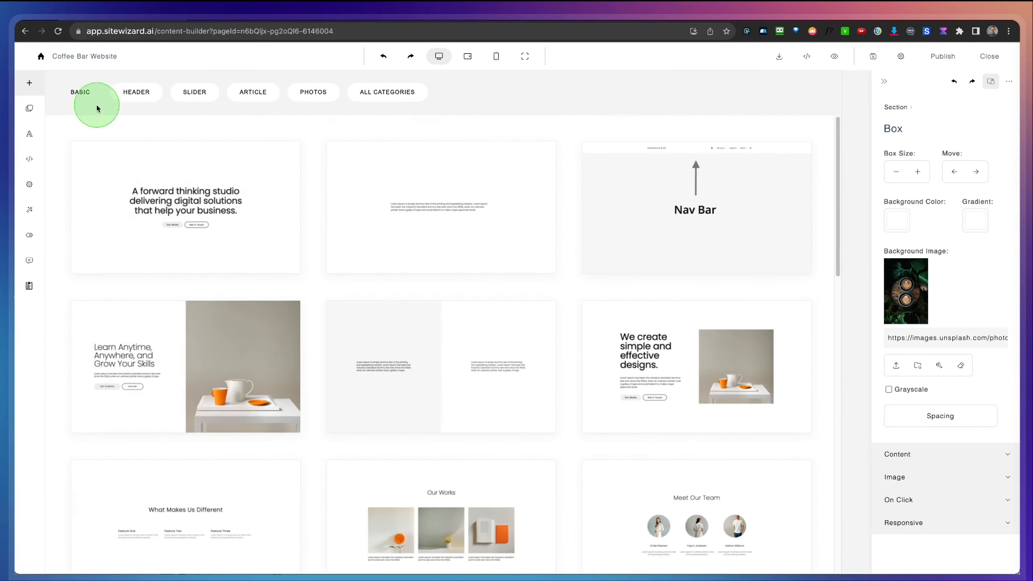
pyautogui.click(134, 95)
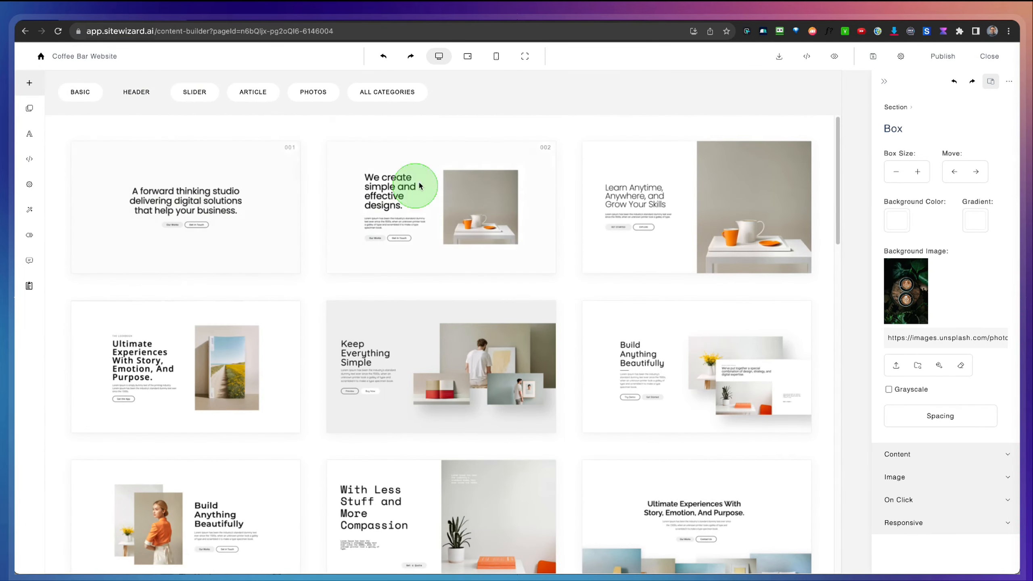
pyautogui.scroll(-12, 429, 225)
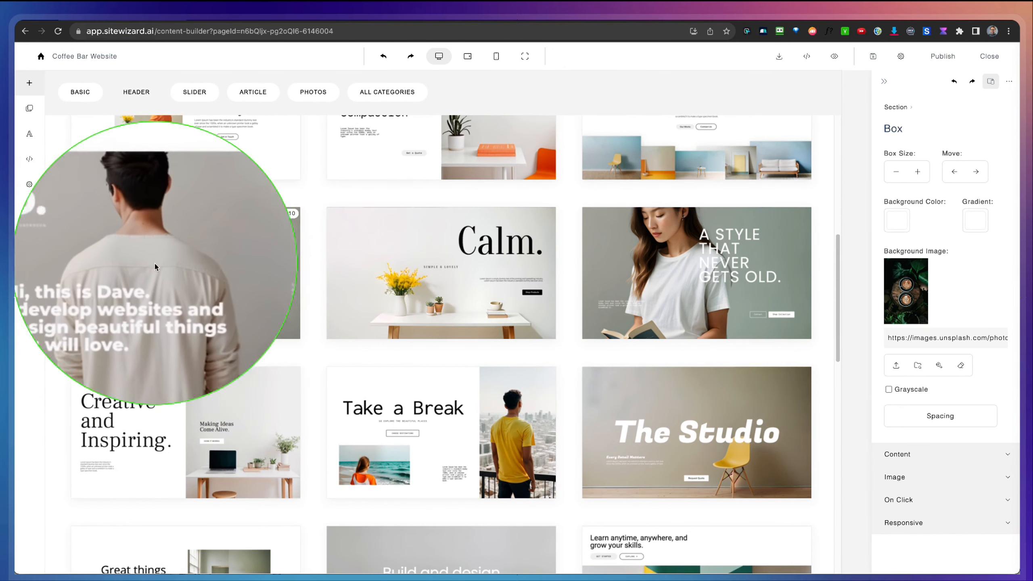
pyautogui.click(244, 289)
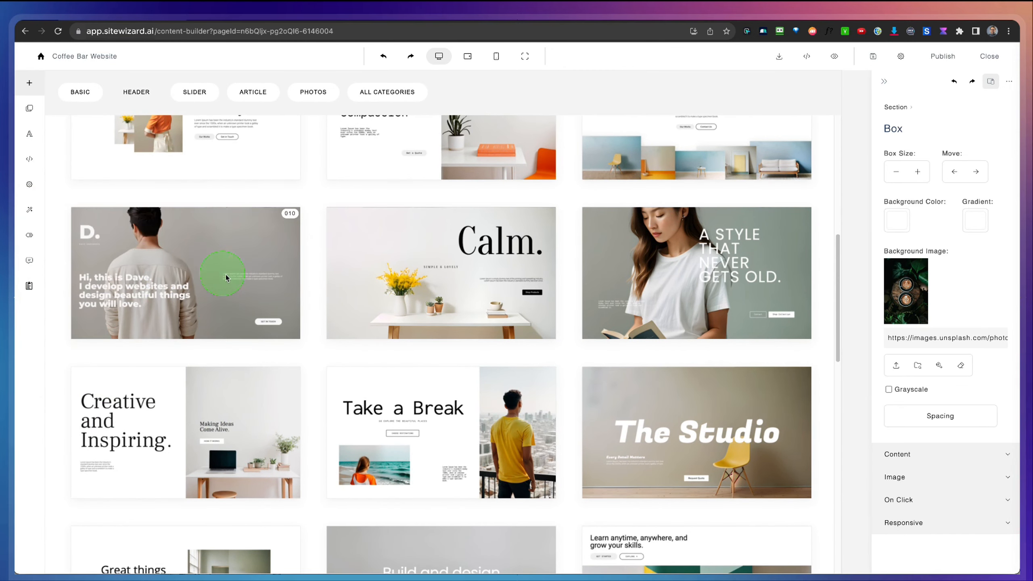
pyautogui.click(247, 158)
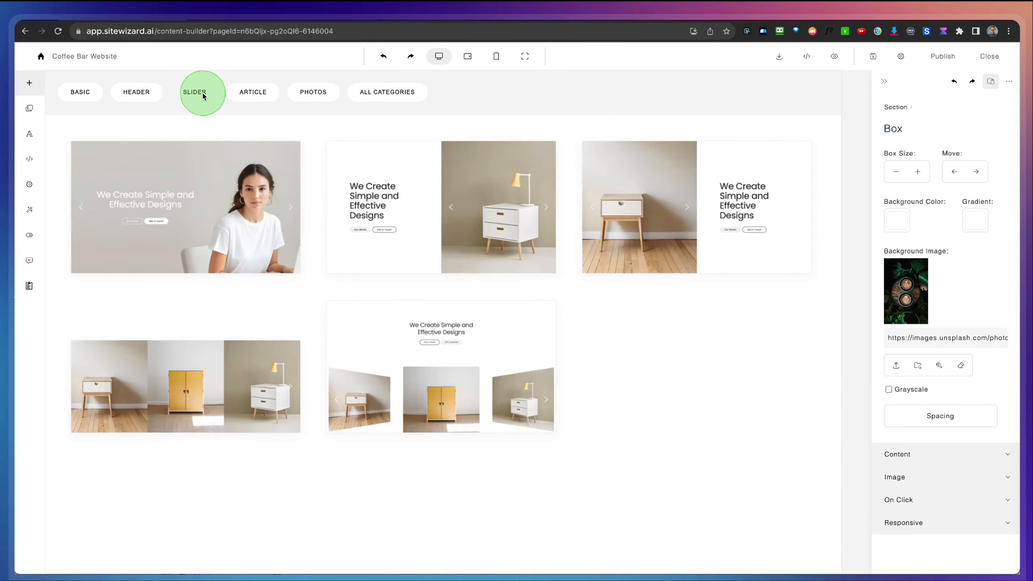
pyautogui.click(241, 214)
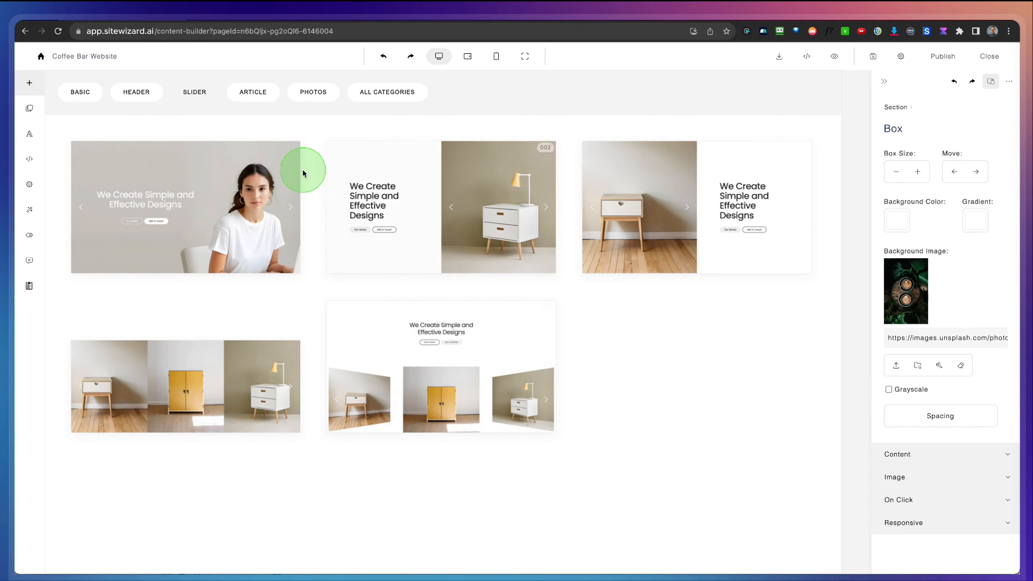
pyautogui.click(253, 91)
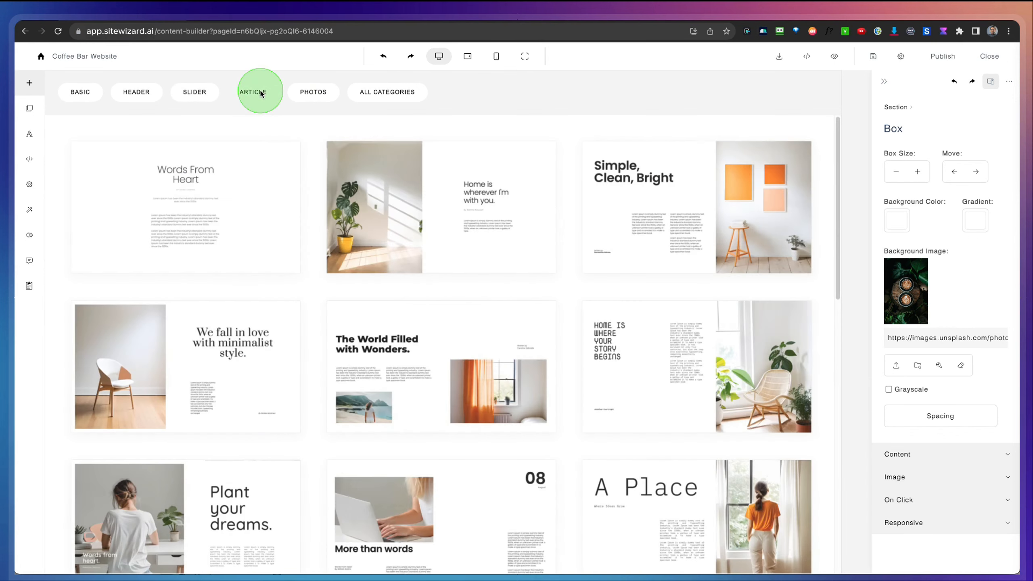
pyautogui.click(317, 97)
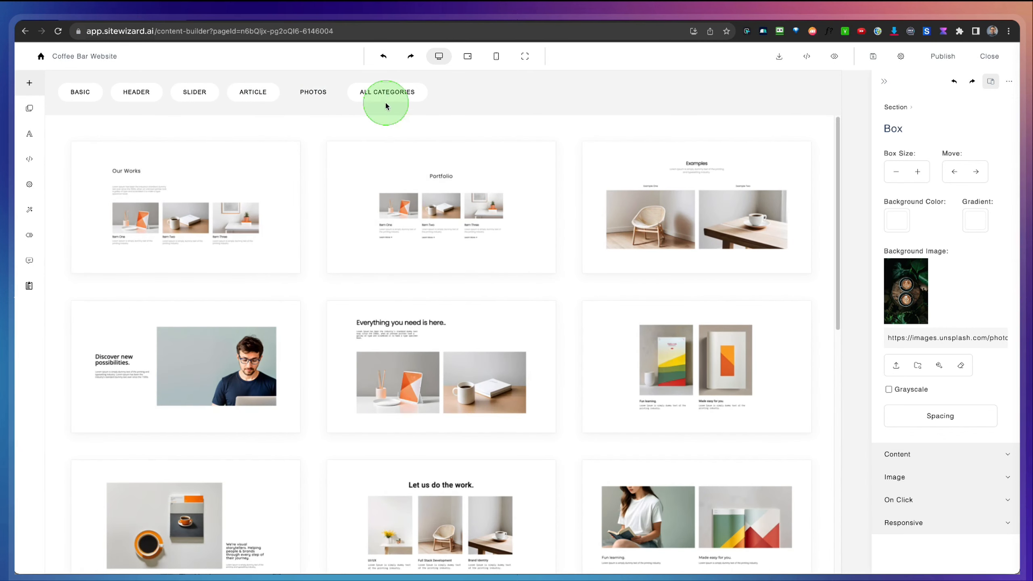
pyautogui.click(386, 93)
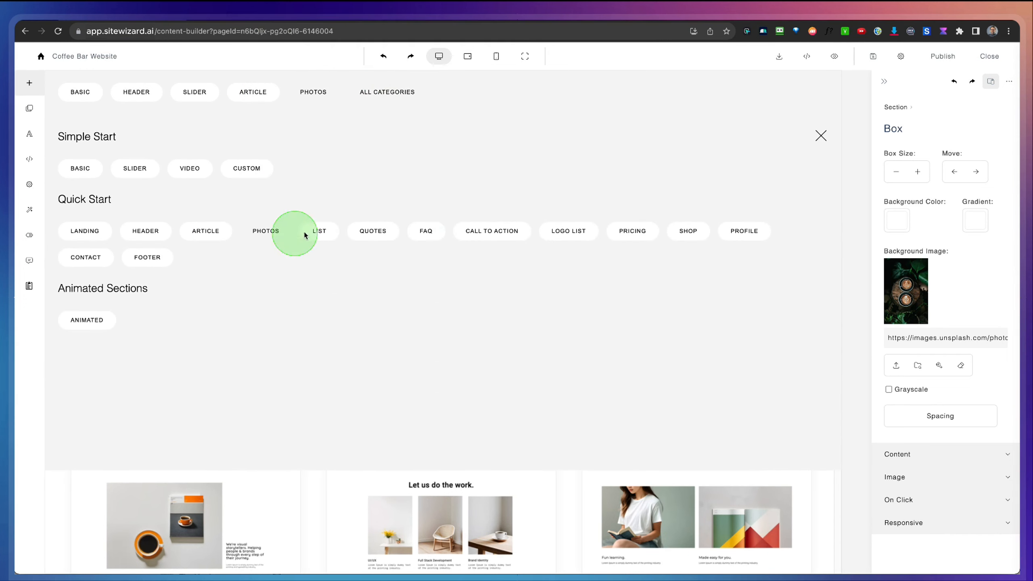
# Step: Insert the Header section template titled "Ultimate Experiences With Story, Emotion, And Purpose." below the hero section
pyautogui.click(136, 94)
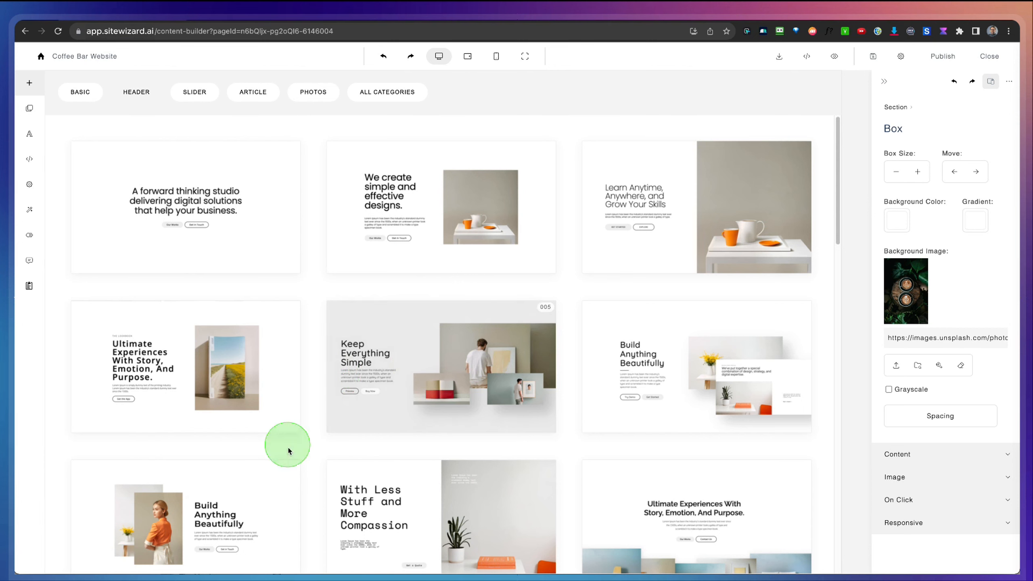
pyautogui.click(197, 357)
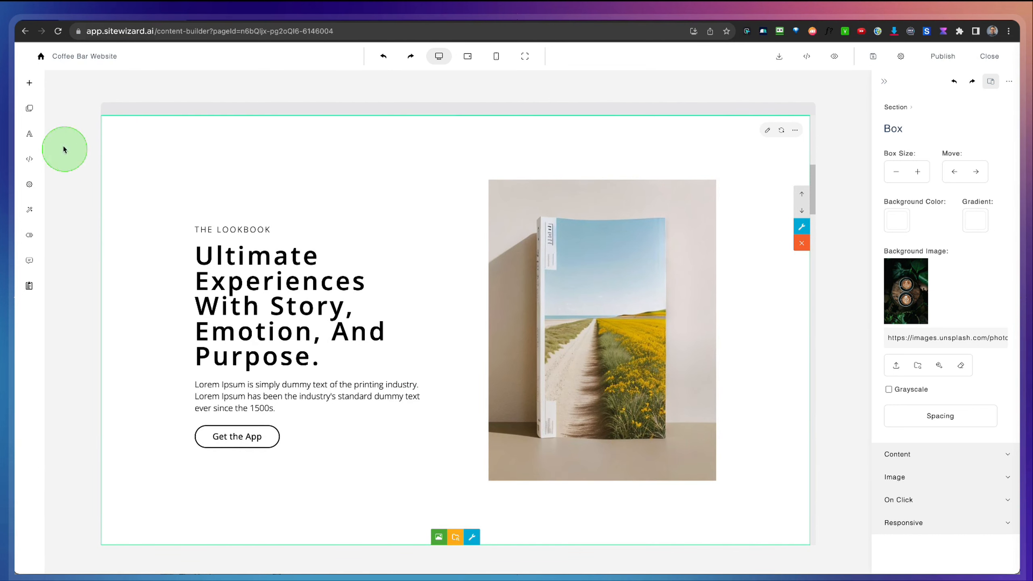
# Step: Insert the Article section template titled "Simple, Clean, Bright" below the lookbook section
pyautogui.click(30, 83)
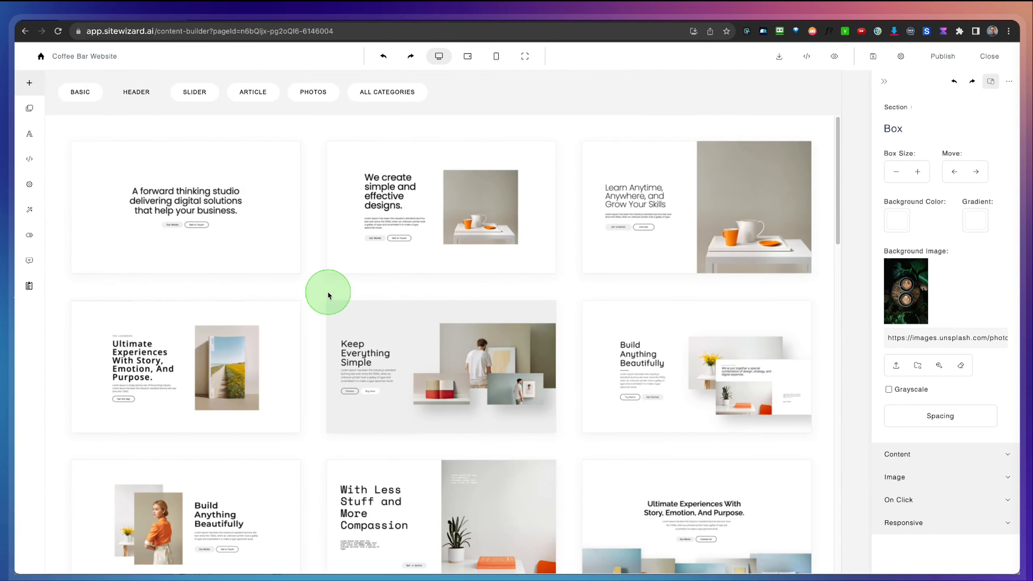
pyautogui.scroll(-10, 322, 293)
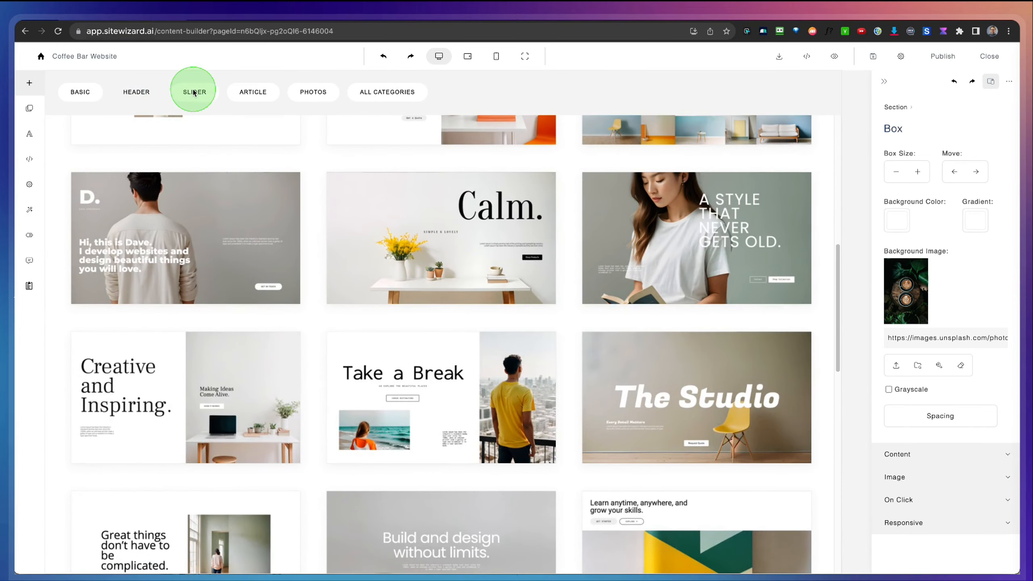
pyautogui.click(252, 92)
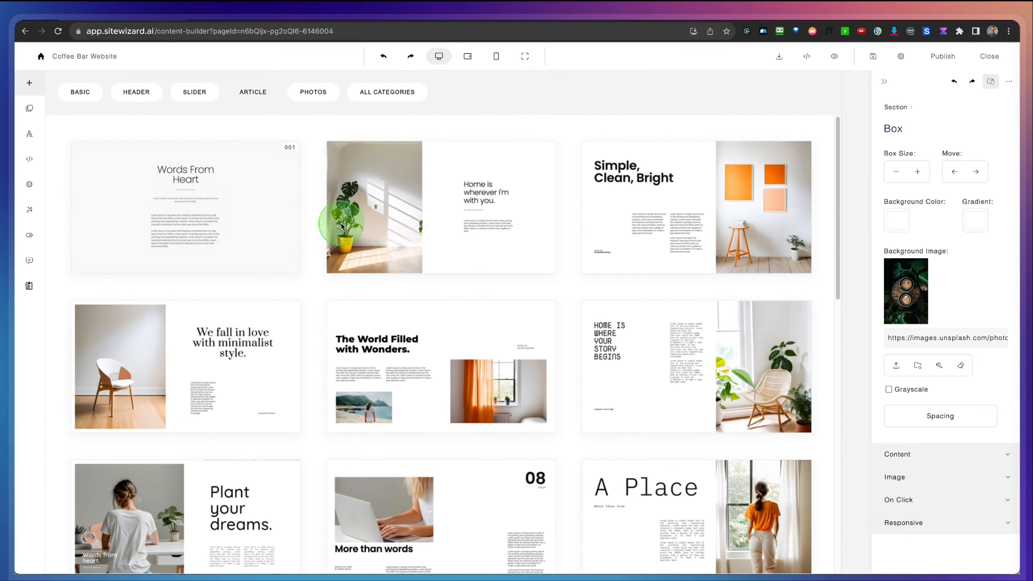
pyautogui.click(639, 222)
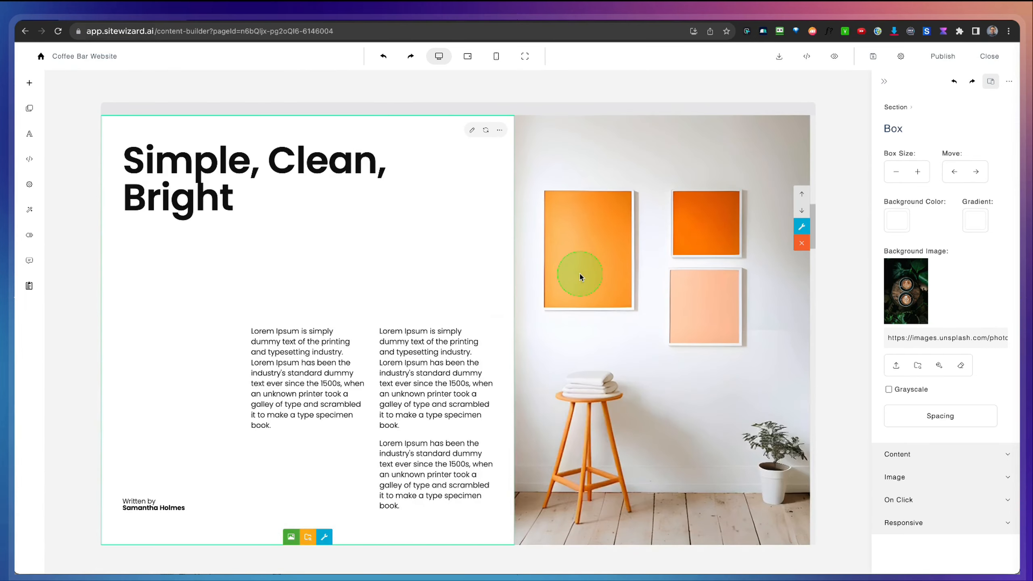
# Step: Replace the book image in the lookbook section with the top-view black coffee cup photo from the "coffee" media search
pyautogui.scroll(9, 416, 307)
pyautogui.scroll(-5, 416, 308)
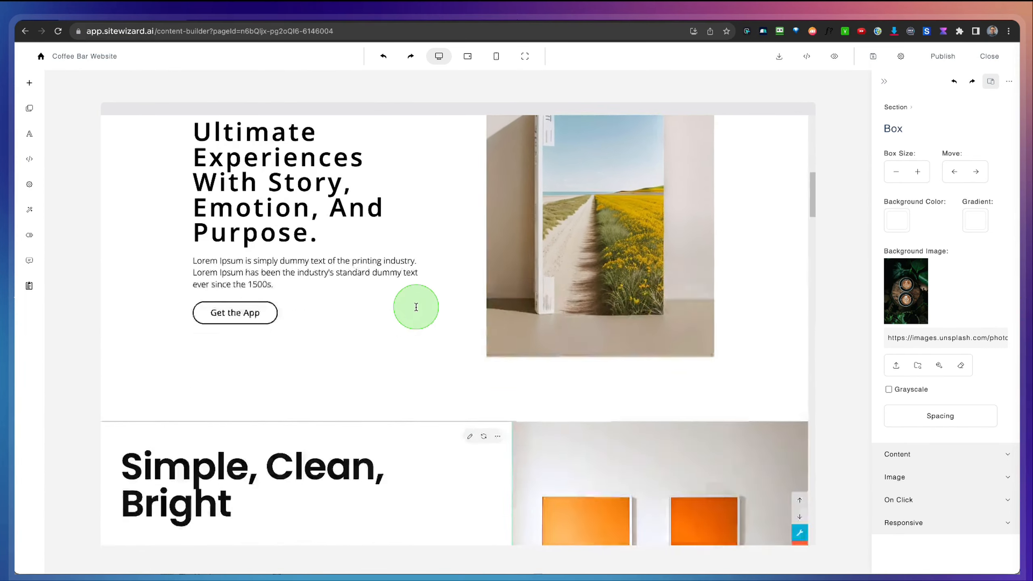
pyautogui.scroll(-3, 416, 311)
pyautogui.scroll(9, 416, 309)
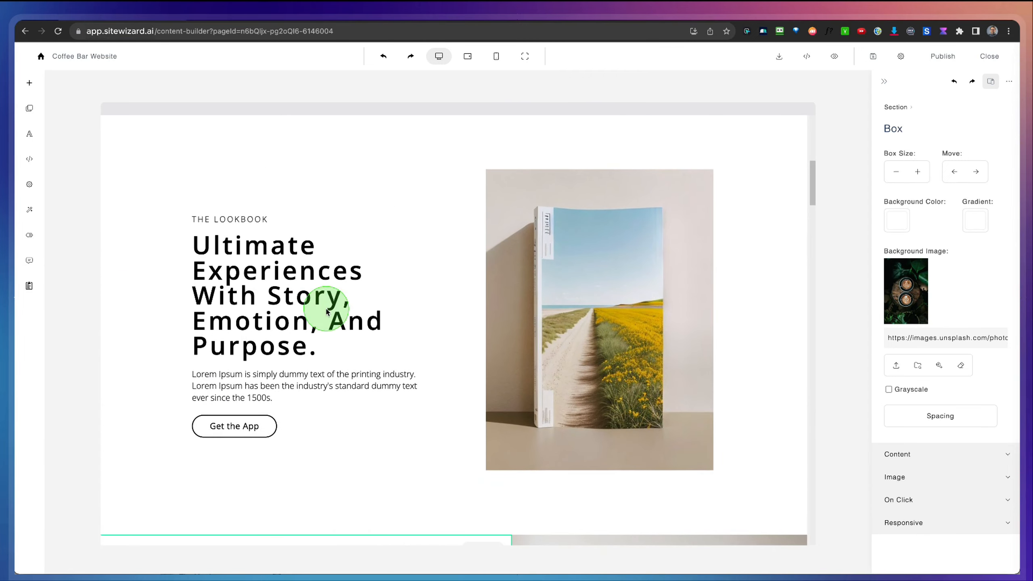
pyautogui.scroll(10, 327, 312)
pyautogui.scroll(-4, 327, 312)
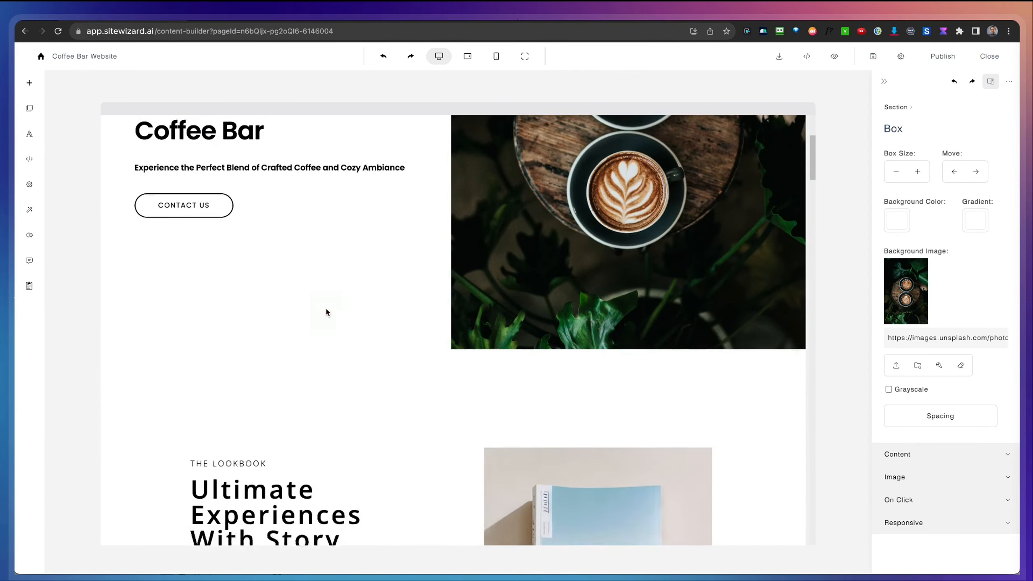
pyautogui.scroll(-6, 326, 312)
pyautogui.click(538, 286)
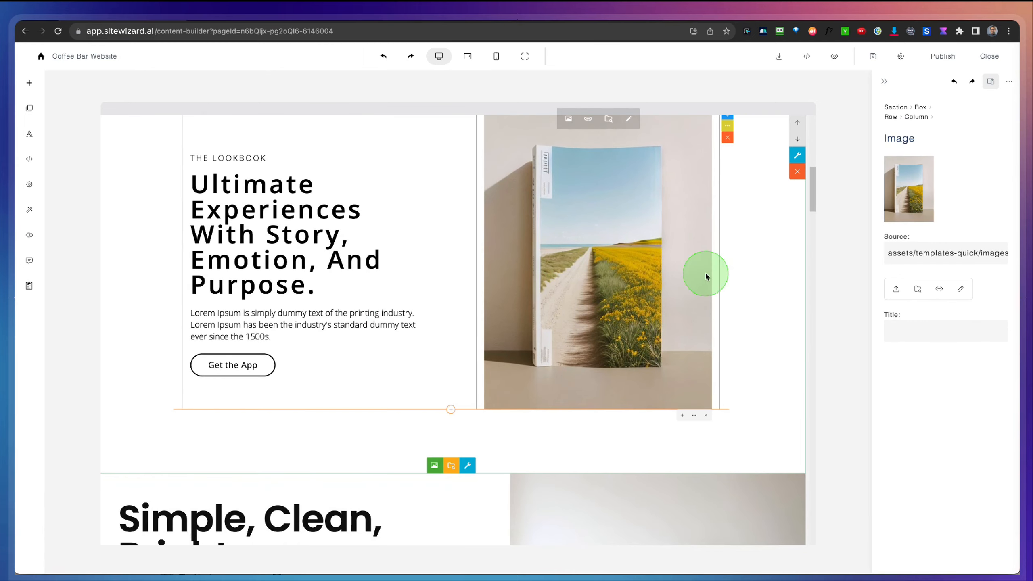
pyautogui.click(918, 290)
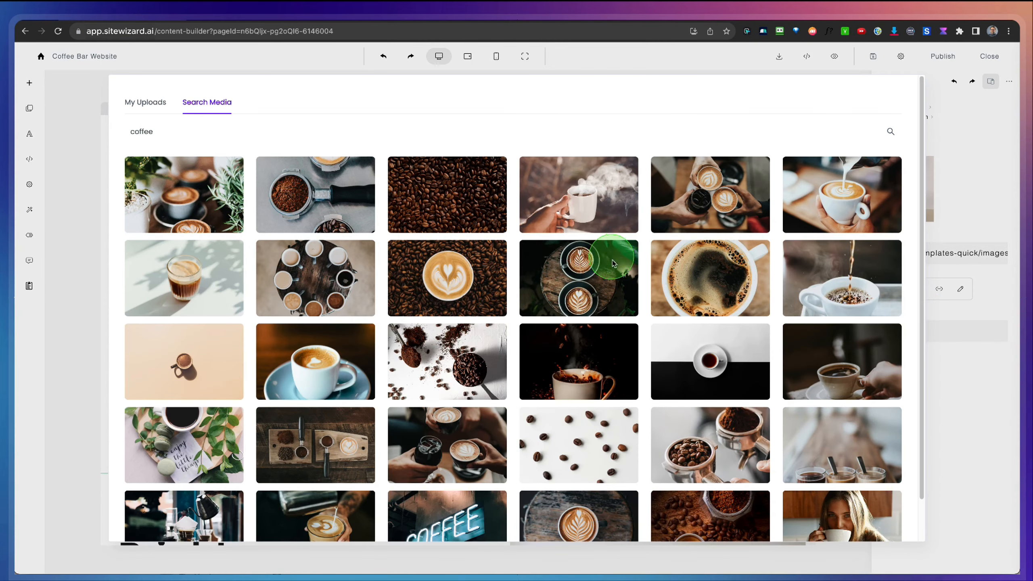
pyautogui.click(711, 281)
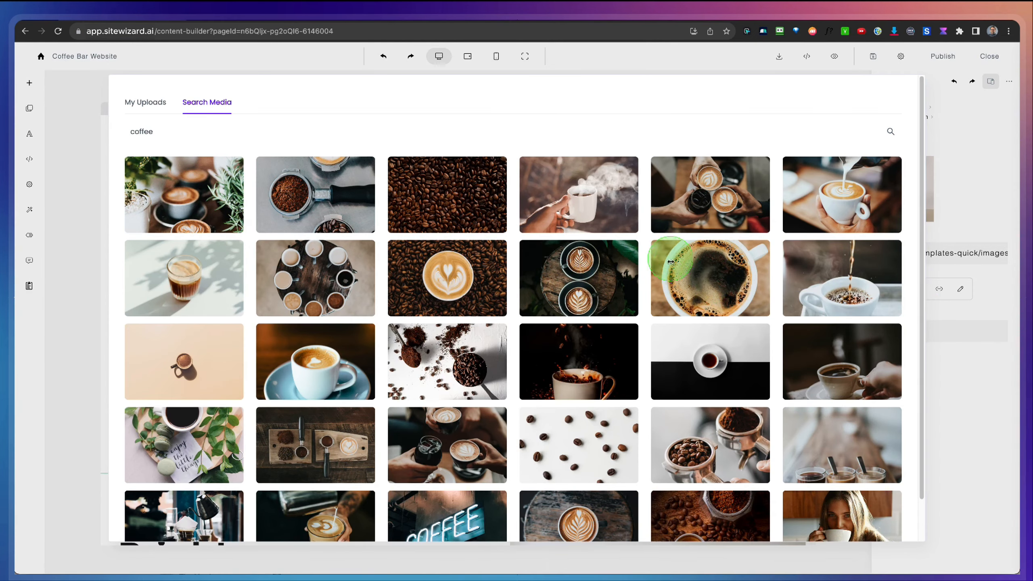
# Step: Delete the added lookbook section and the "Simple, Clean, Bright" section so the About section directly follows the hero
pyautogui.scroll(2, 647, 333)
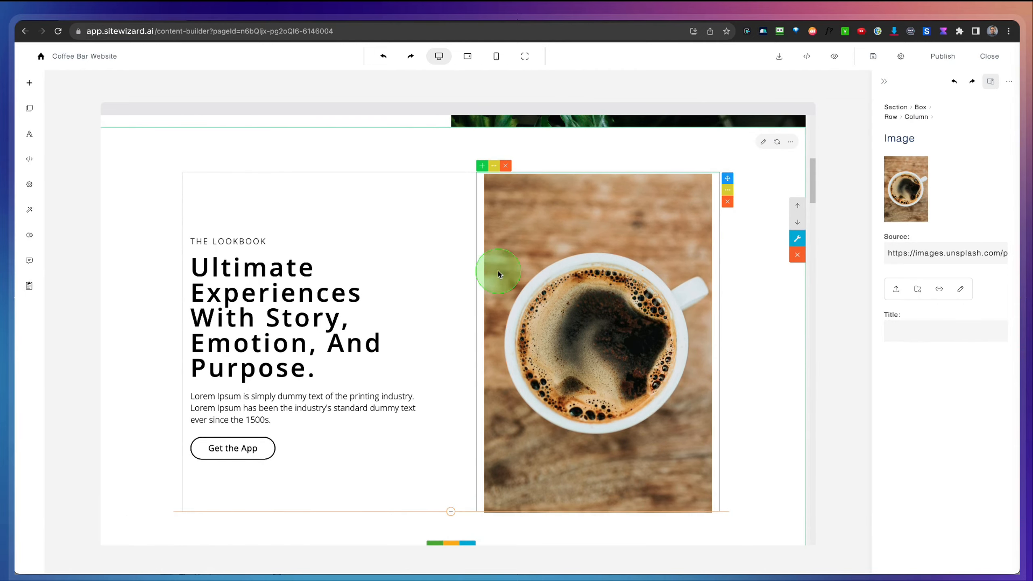
pyautogui.scroll(5, 491, 283)
pyautogui.scroll(4, 491, 284)
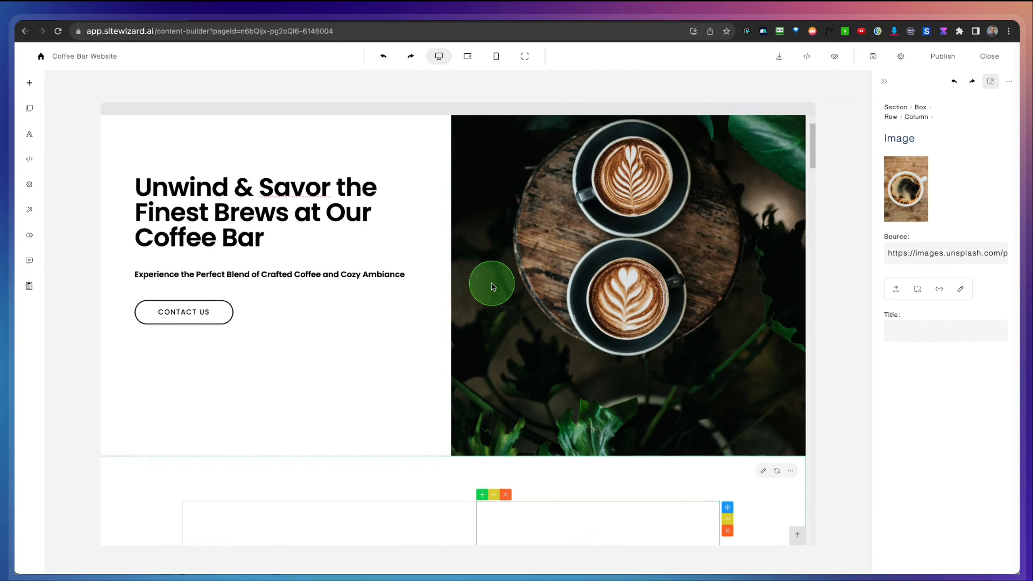
pyautogui.scroll(-10, 491, 283)
pyautogui.scroll(1, 491, 284)
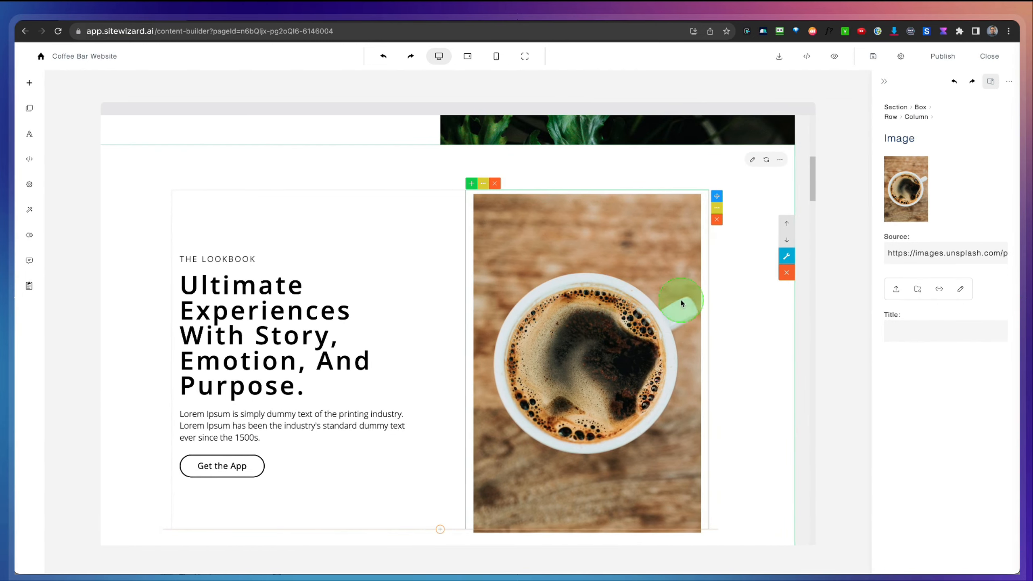
pyautogui.click(726, 304)
pyautogui.click(786, 272)
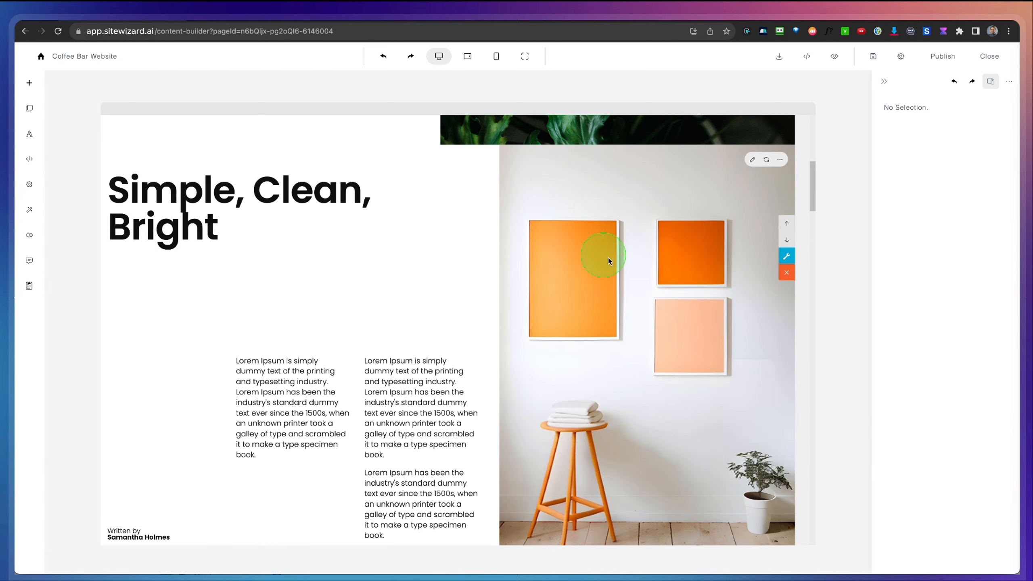
pyautogui.scroll(1, 521, 305)
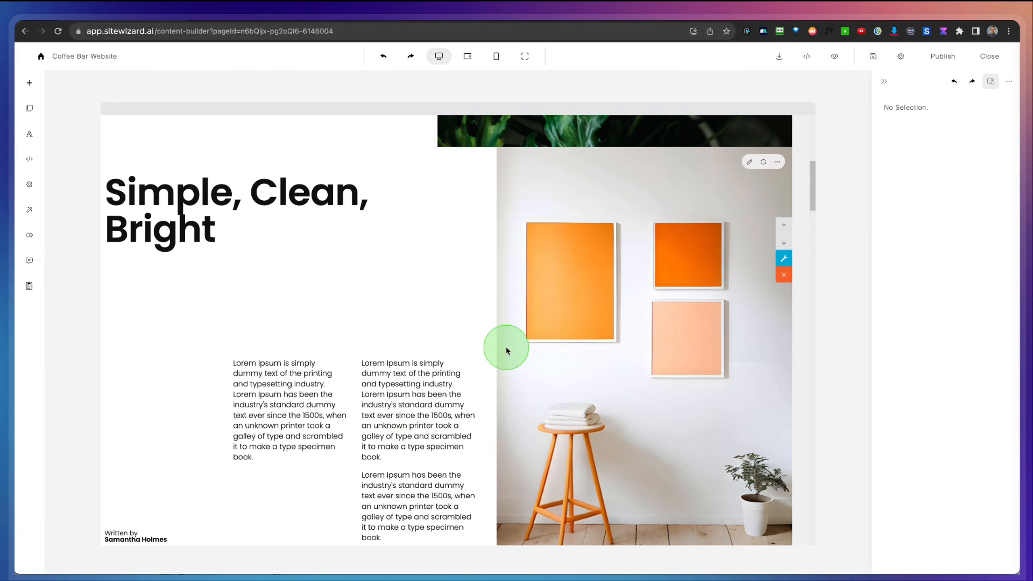
pyautogui.click(784, 276)
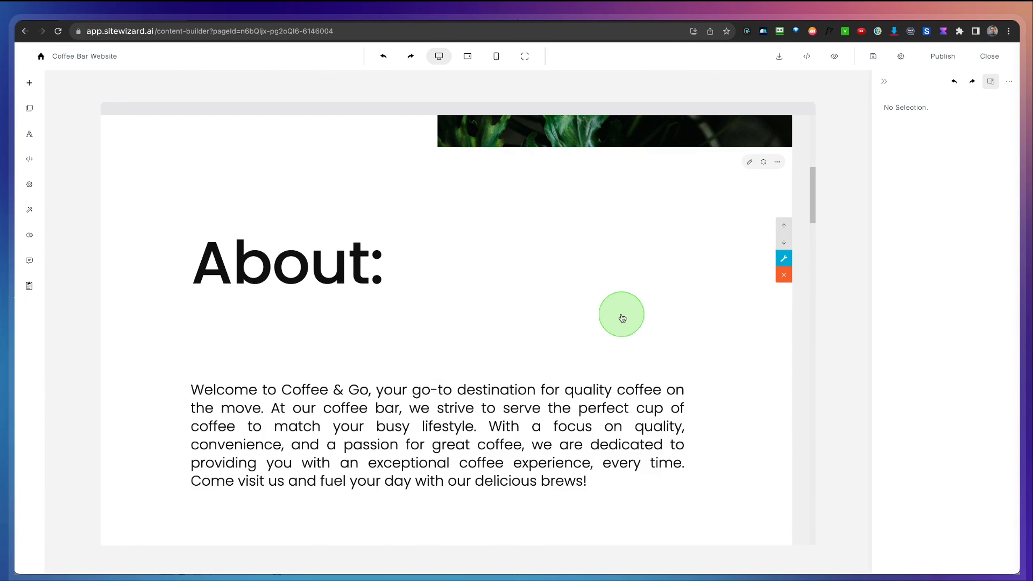
# Step: Insert Header section template 010, with the man seen from behind, below the hero section
pyautogui.scroll(5, 618, 312)
pyautogui.scroll(2, 458, 208)
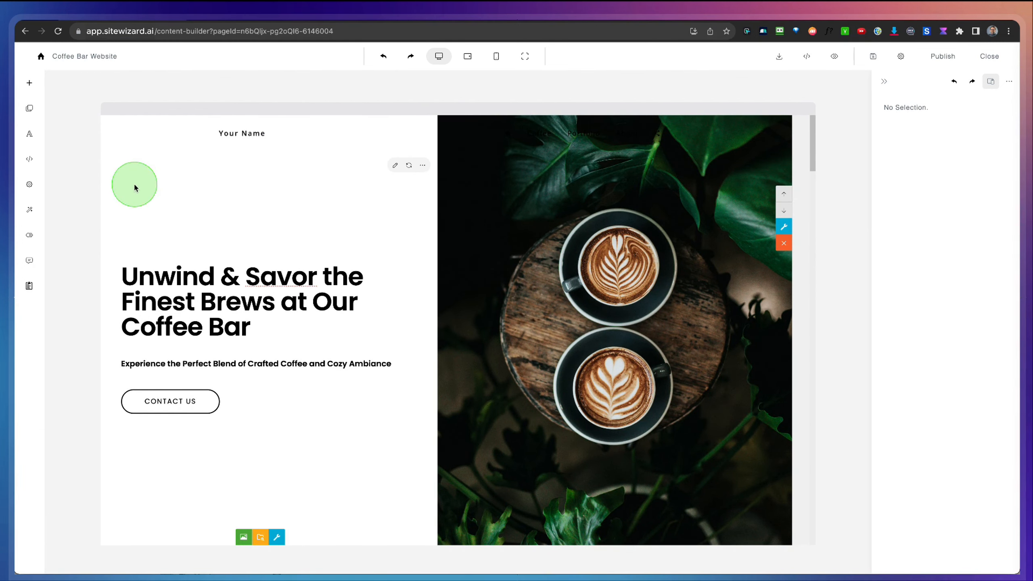
pyautogui.click(143, 240)
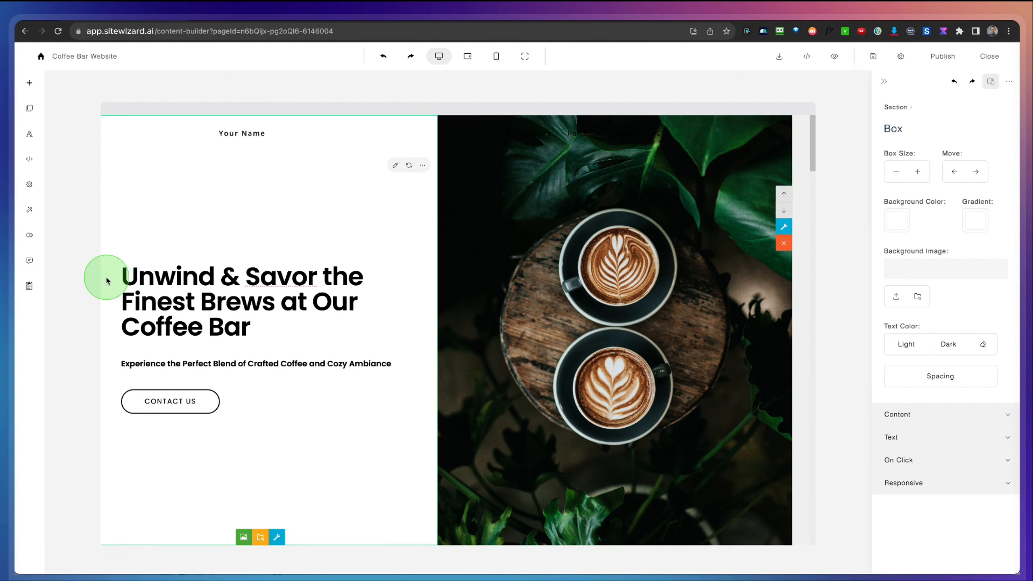
pyautogui.click(30, 83)
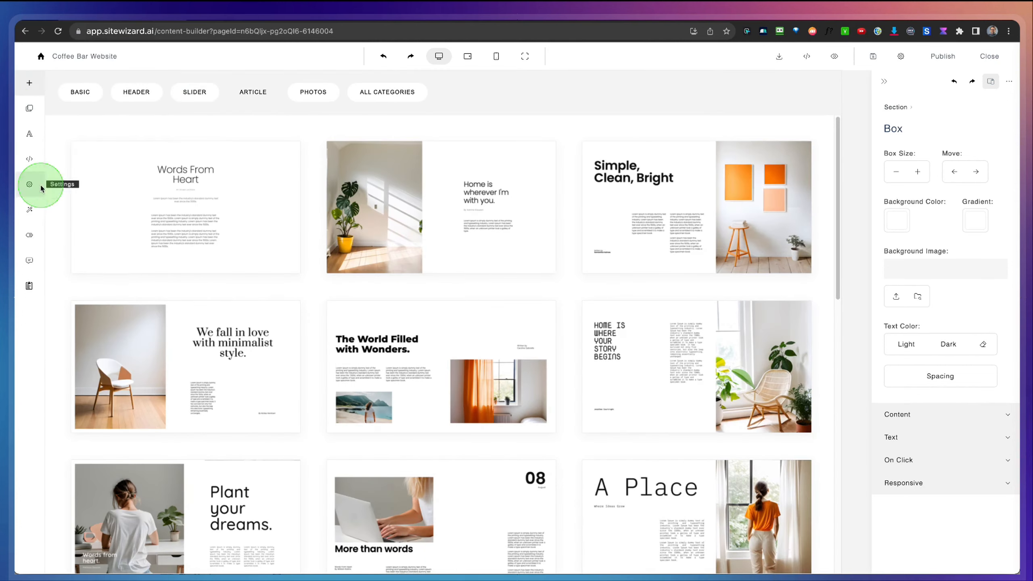
pyautogui.click(134, 93)
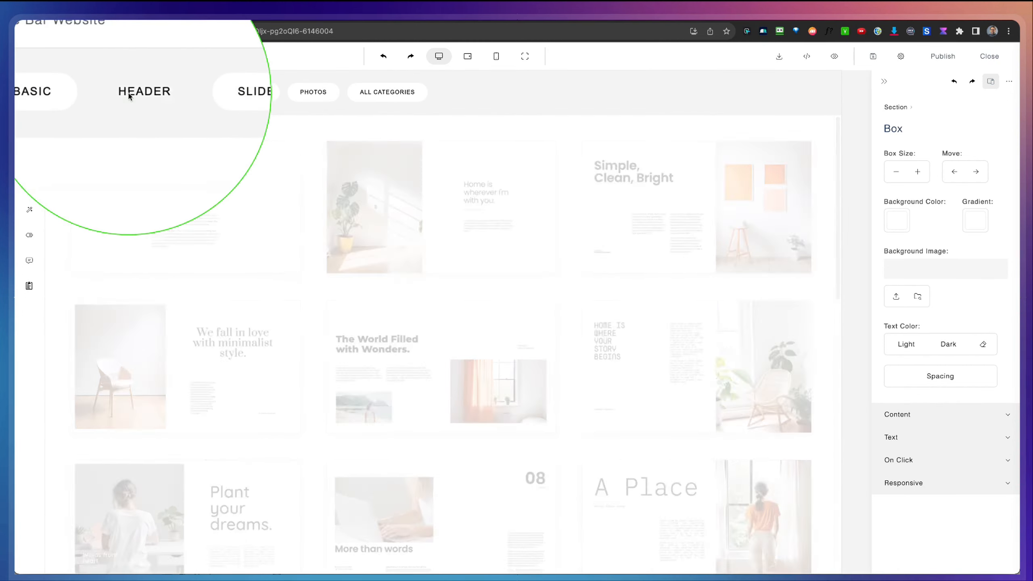
pyautogui.scroll(-10, 289, 321)
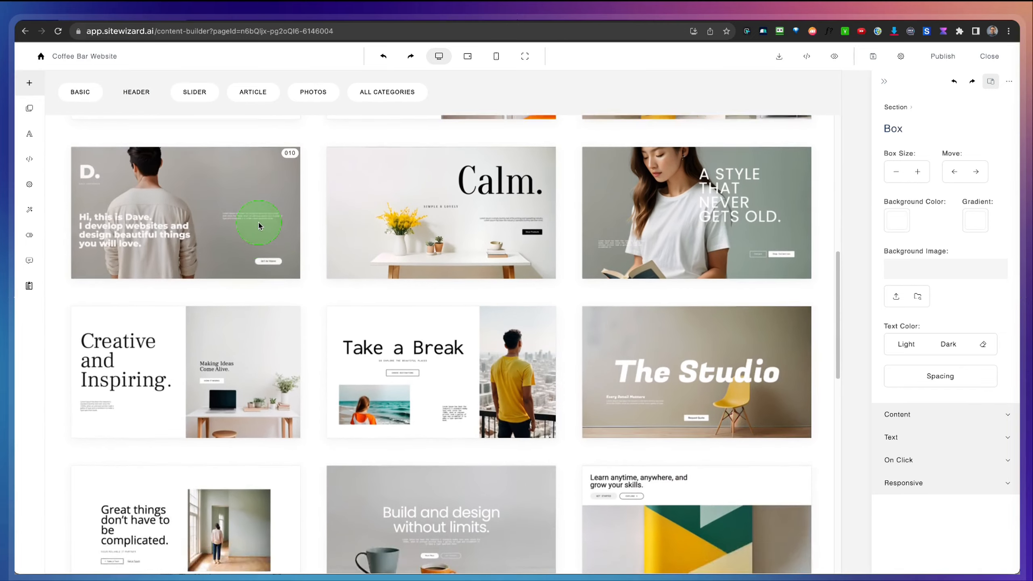
pyautogui.scroll(2, 261, 226)
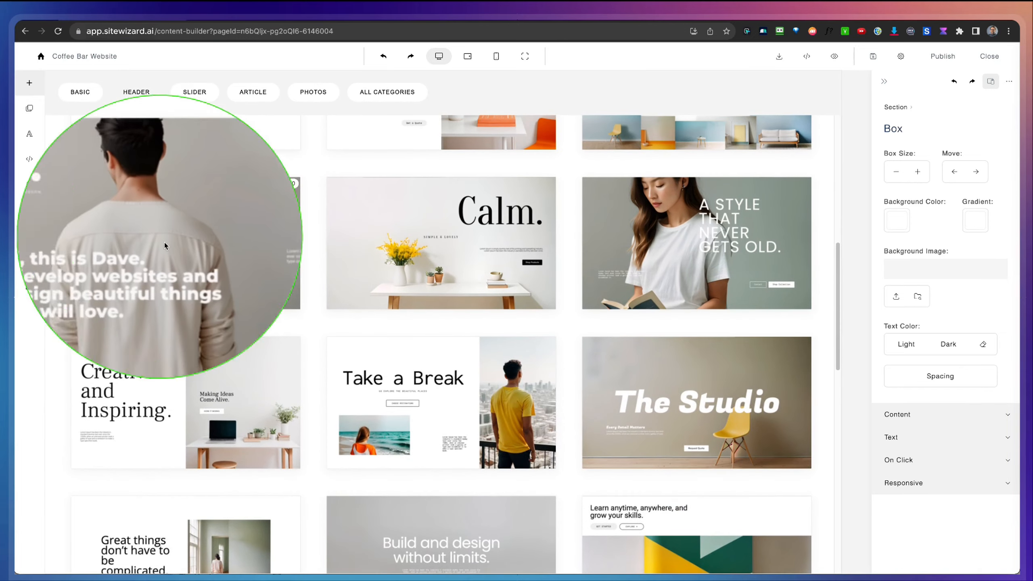
pyautogui.click(176, 223)
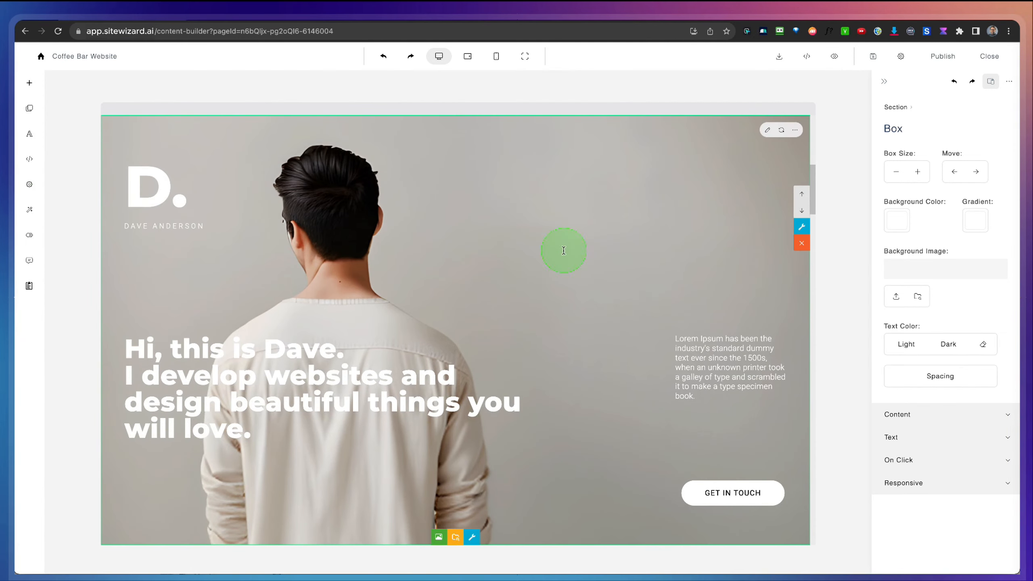
# Step: Replace the inserted header section's heading with the hero heading "Unwind & Savor the Finest Brews at Our Coffee Bar"
pyautogui.scroll(9, 532, 224)
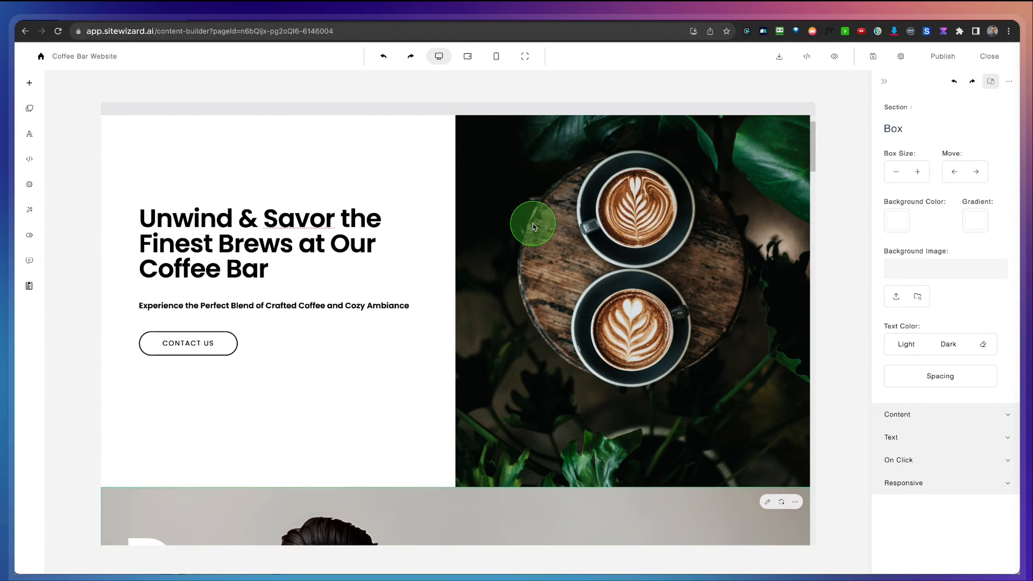
pyautogui.click(316, 230)
pyautogui.tripleClick(316, 230)
pyautogui.press('super+c')
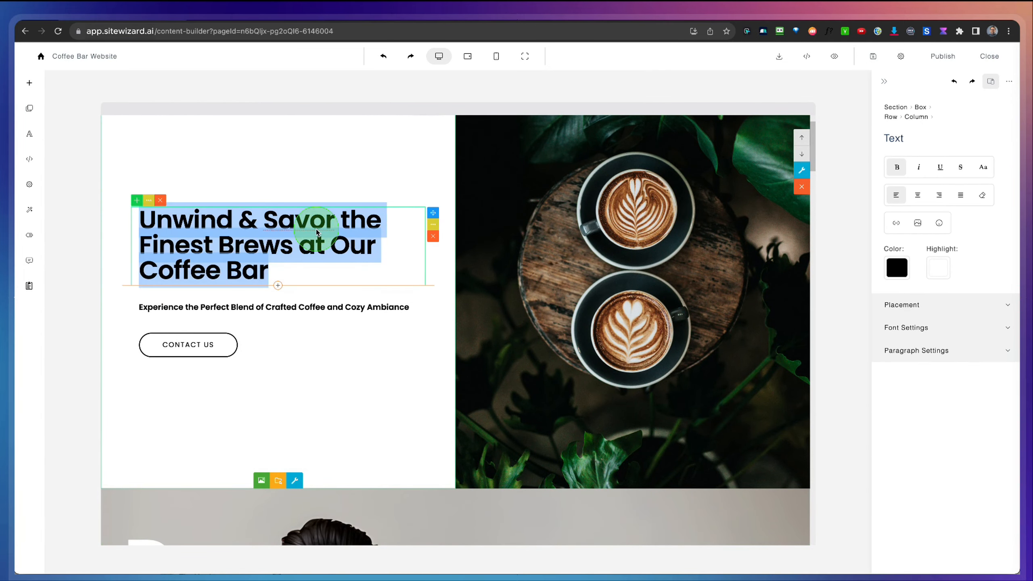
pyautogui.scroll(-10, 302, 234)
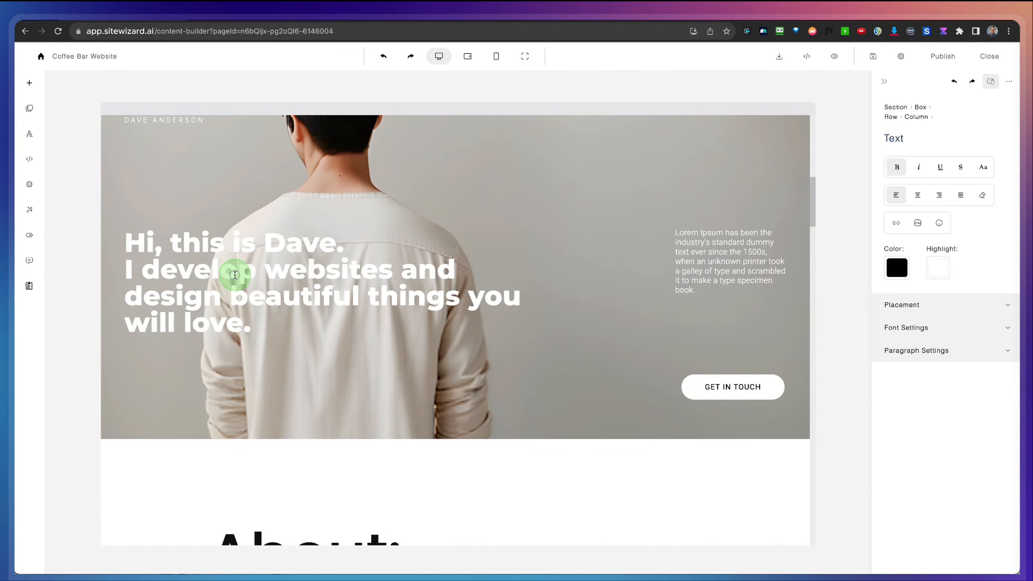
pyautogui.tripleClick(235, 275)
pyautogui.press('super+v')
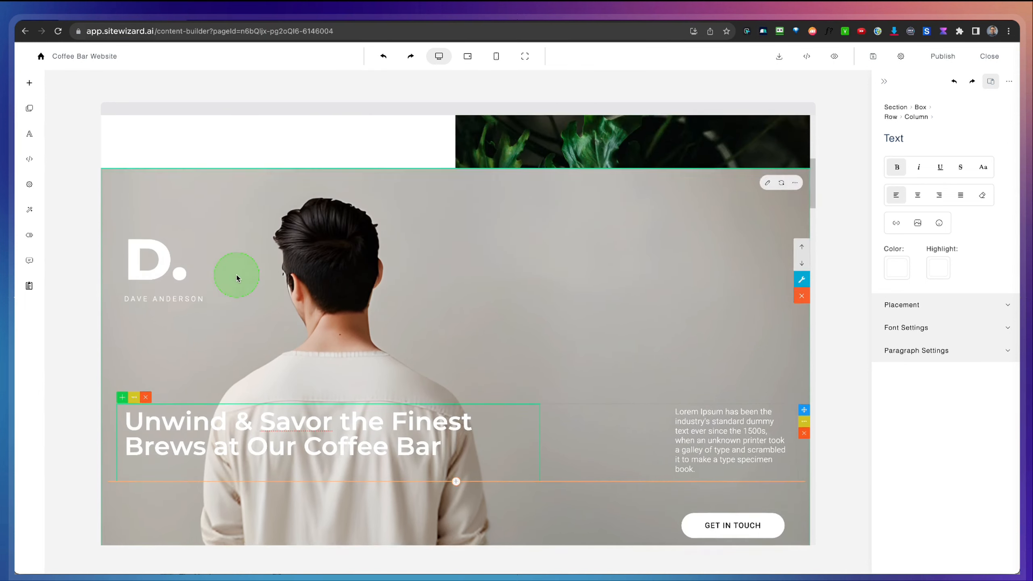
# Step: Replace the inserted header section's Lorem Ipsum text with the hero tagline "Experience the Perfect Blend of Crafted Coffee and Cozy Ambiance"
pyautogui.scroll(5, 236, 275)
pyautogui.tripleClick(266, 208)
pyautogui.press('super+c')
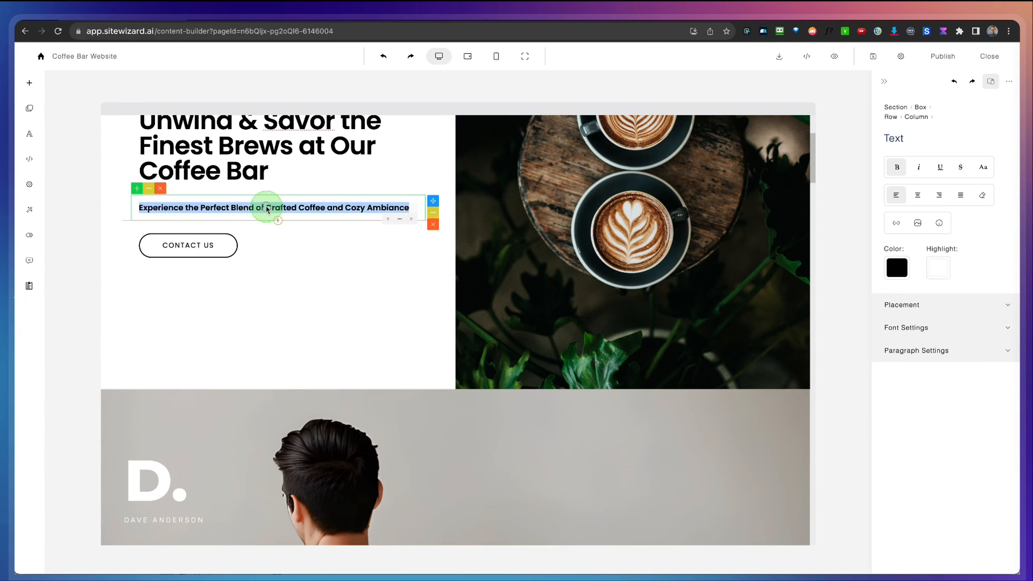
pyautogui.scroll(-5, 722, 426)
pyautogui.click(717, 426)
pyautogui.tripleClick(717, 426)
pyautogui.press('super+v')
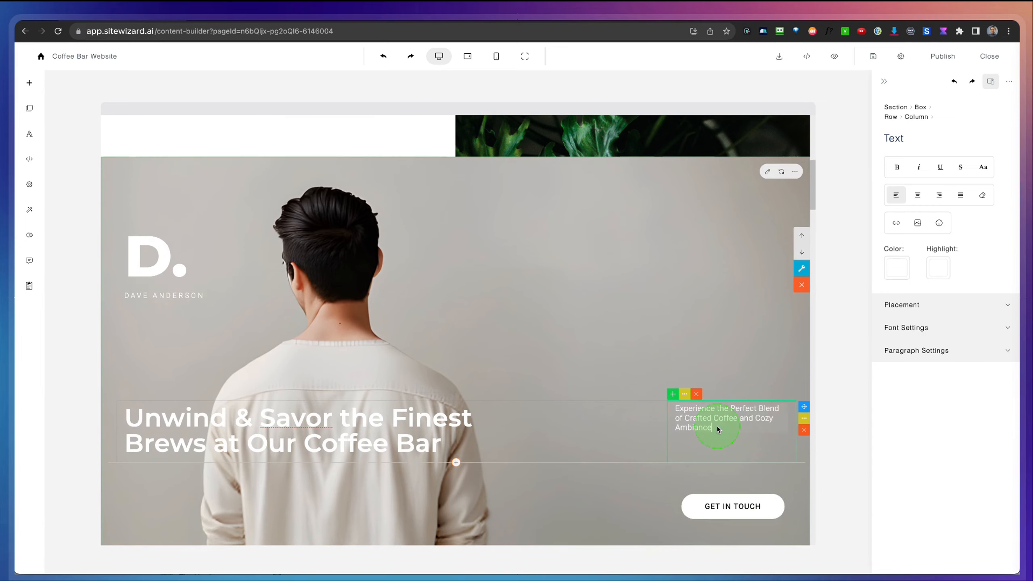
# Step: Delete the original hero section with the two latte cups so the inserted header section opens the page
pyautogui.scroll(-3, 707, 432)
pyautogui.scroll(2, 707, 433)
pyautogui.scroll(1, 706, 435)
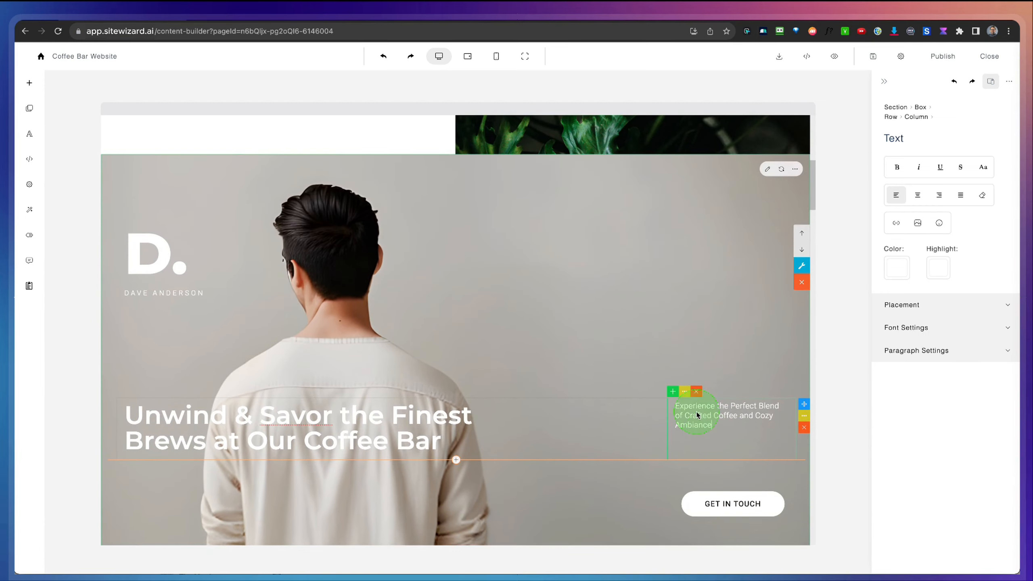
pyautogui.scroll(10, 667, 249)
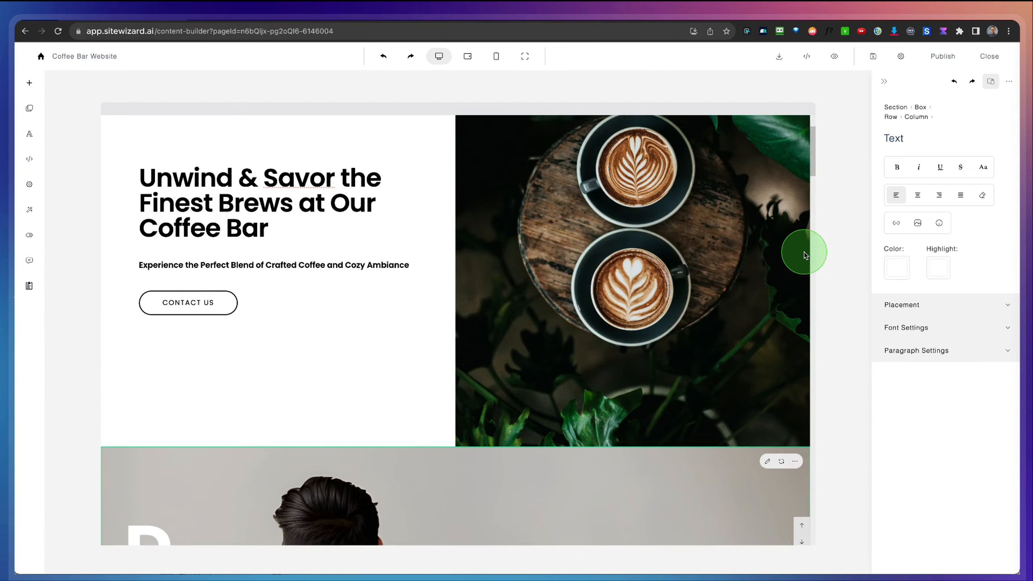
pyautogui.click(775, 253)
pyautogui.click(798, 241)
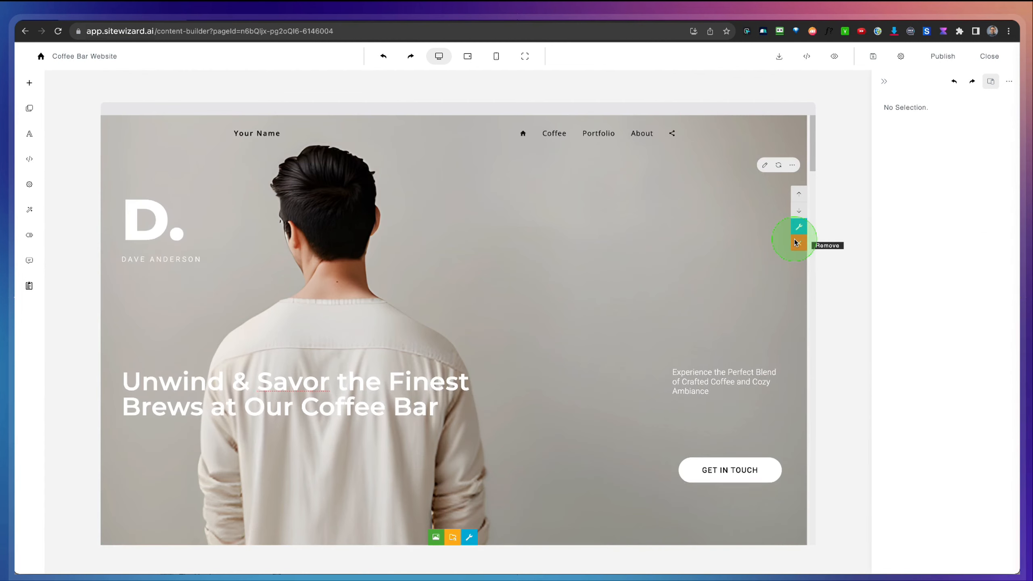
pyautogui.scroll(-6, 464, 241)
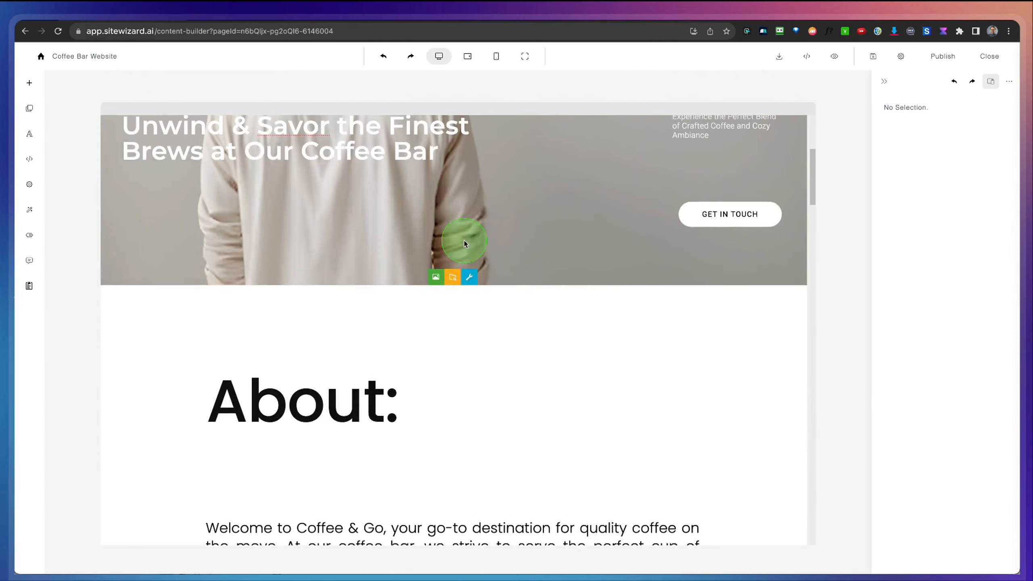
pyautogui.scroll(6, 464, 241)
# Step: Replace the header section's background image with the "coffee" media search photo of portafilters and a latte on wooden boards
pyautogui.click(569, 271)
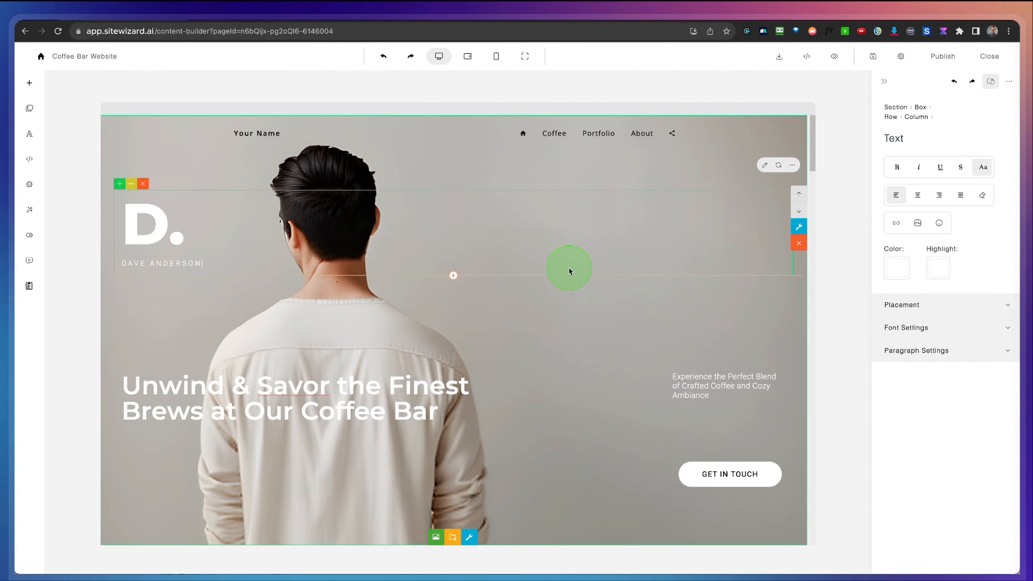
pyautogui.click(671, 308)
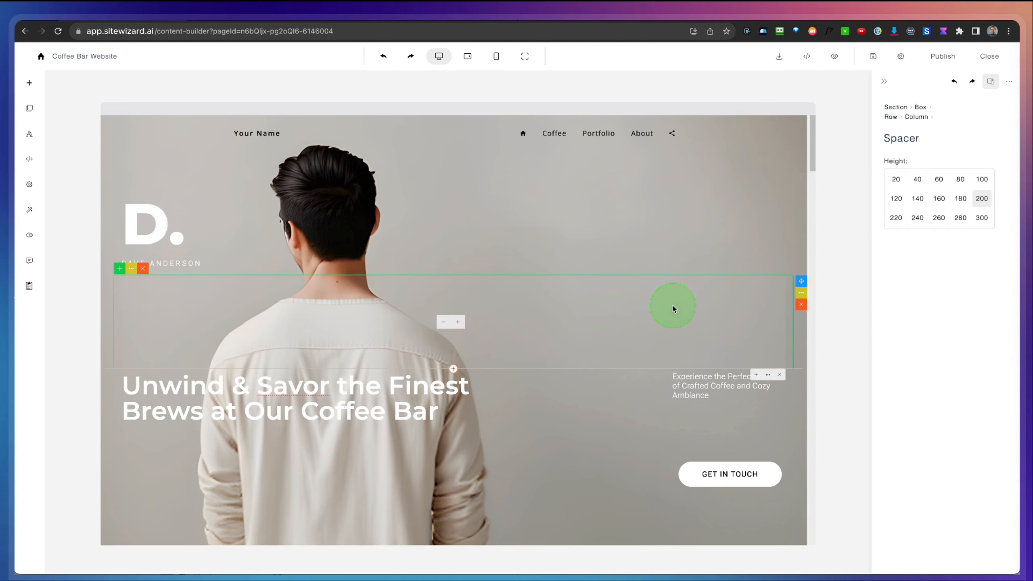
pyautogui.click(580, 447)
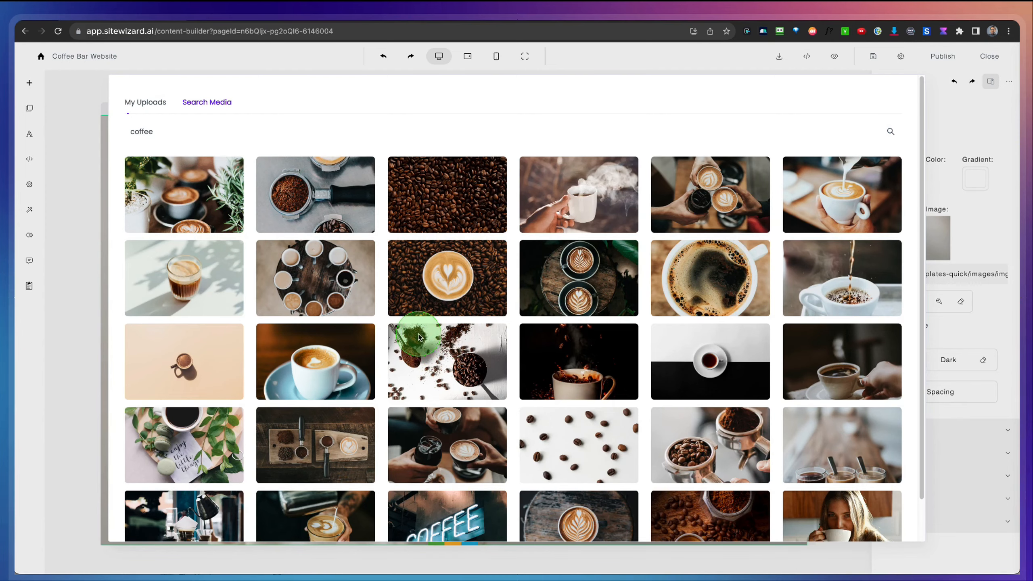
pyautogui.scroll(-1, 427, 342)
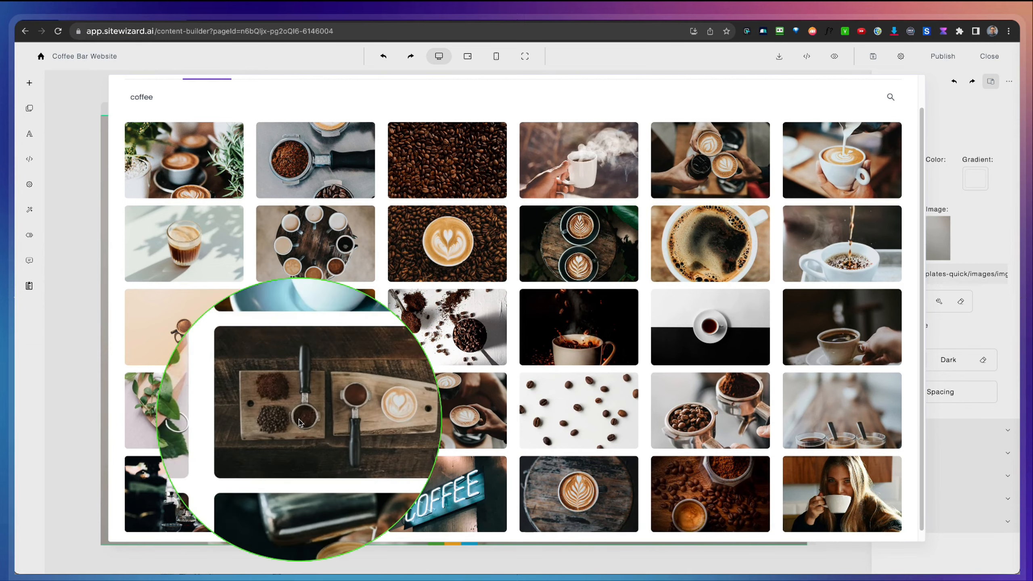
pyautogui.click(301, 420)
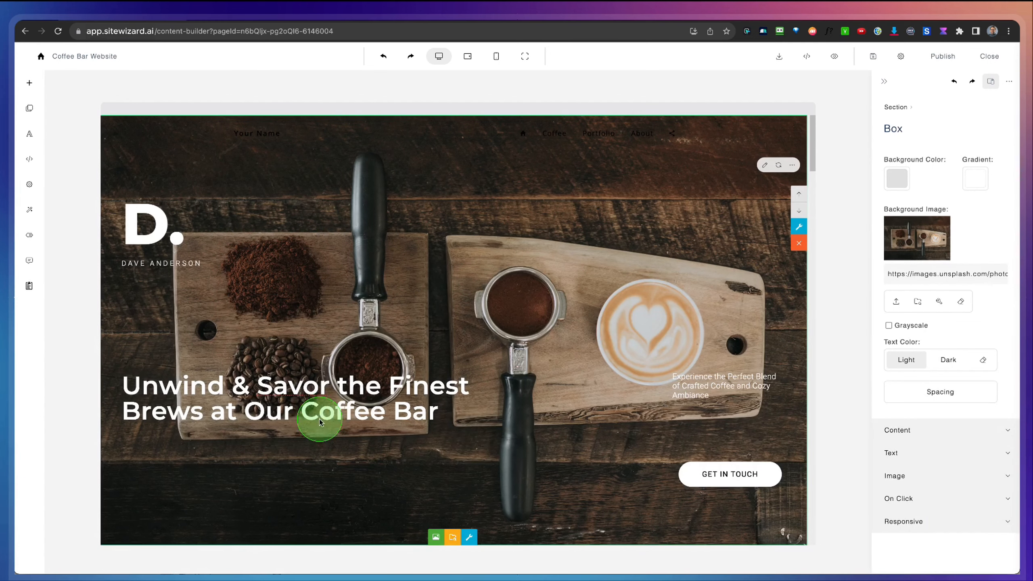
# Step: Review the restyled header section together with the About and photo sections below it
pyautogui.scroll(-3, 524, 354)
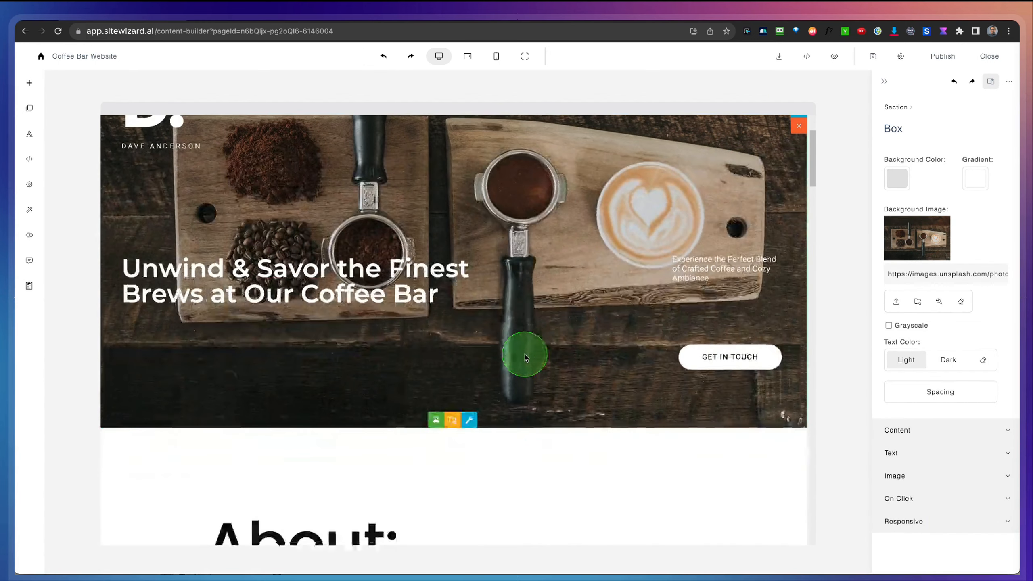
pyautogui.scroll(3, 524, 354)
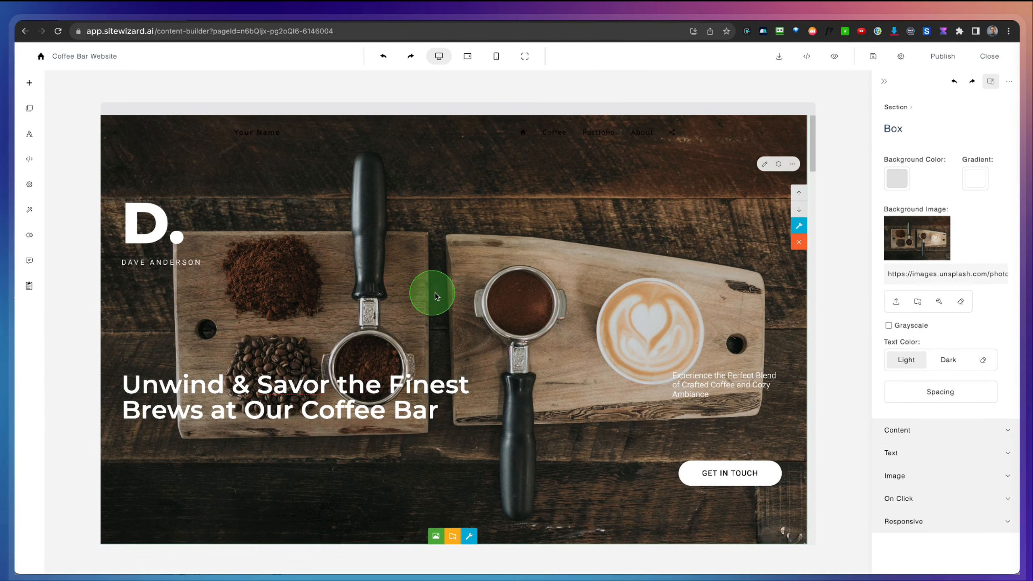
pyautogui.scroll(-3, 437, 307)
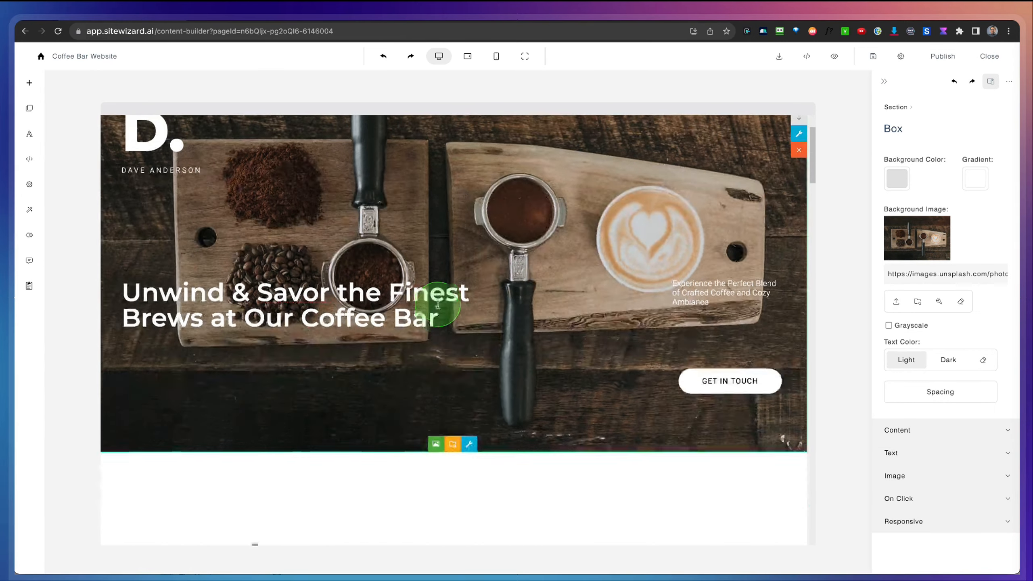
pyautogui.scroll(-8, 459, 349)
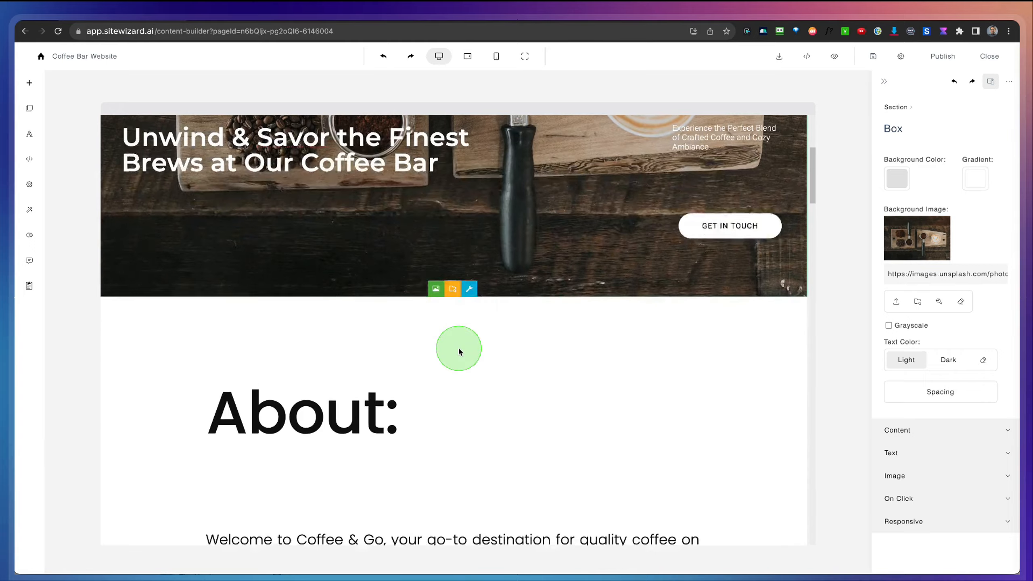
pyautogui.scroll(-8, 459, 344)
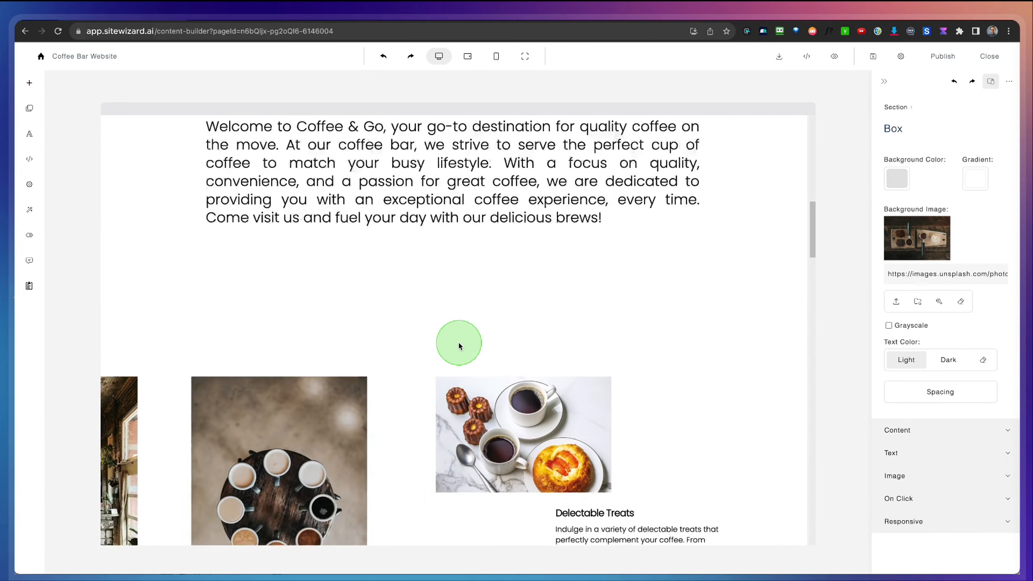
pyautogui.scroll(20, 599, 311)
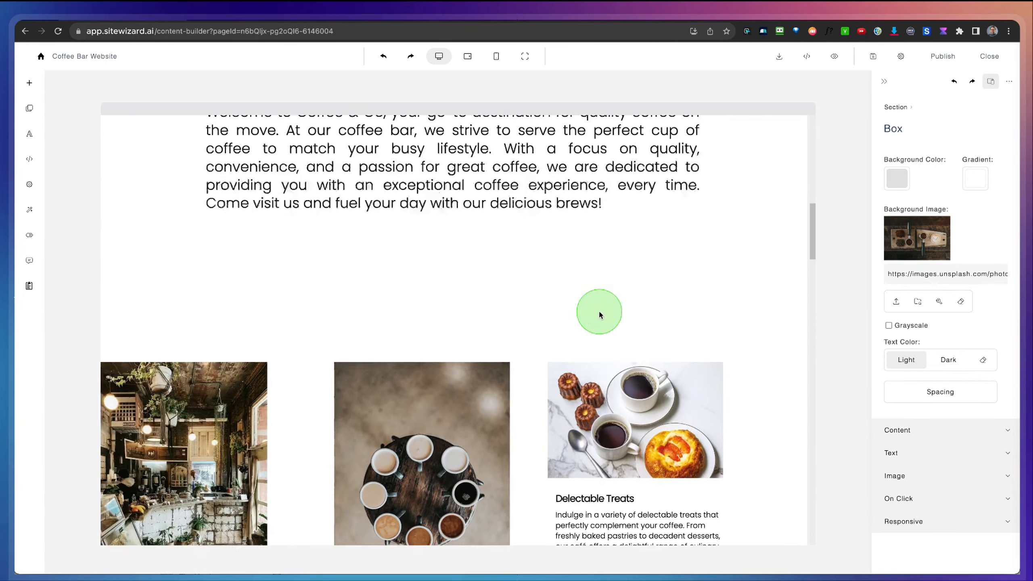
pyautogui.scroll(4, 599, 313)
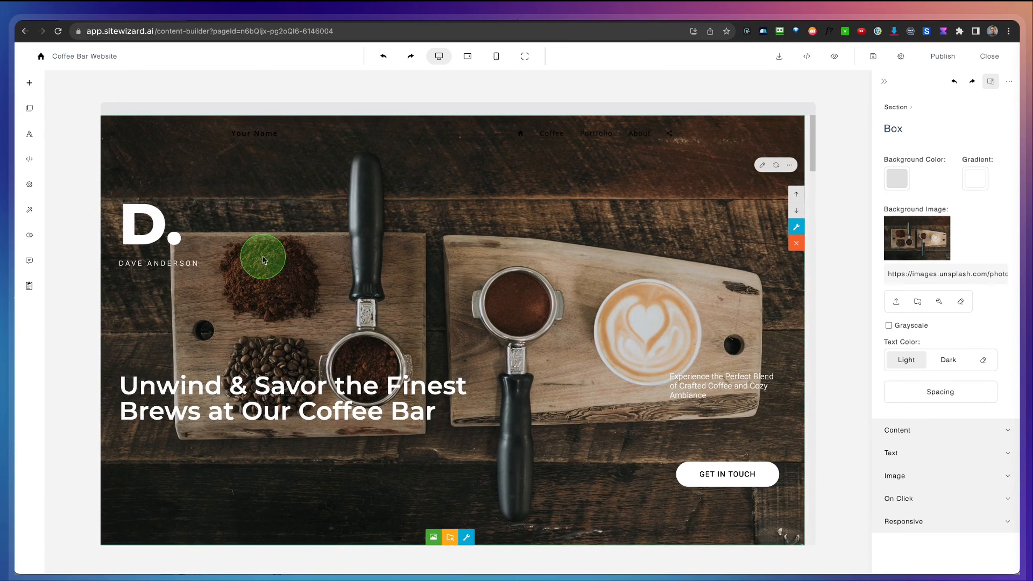
# Step: Reduce the editor's page zoom to about the middle of its range and view the header and About sections
pyautogui.click(31, 183)
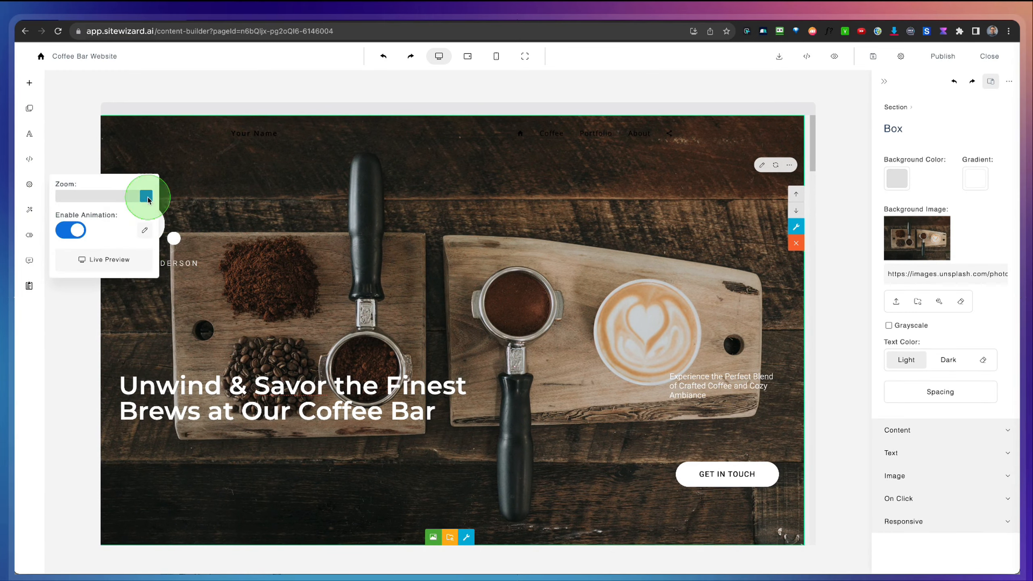
pyautogui.moveTo(143, 196); pyautogui.dragTo(102, 198)
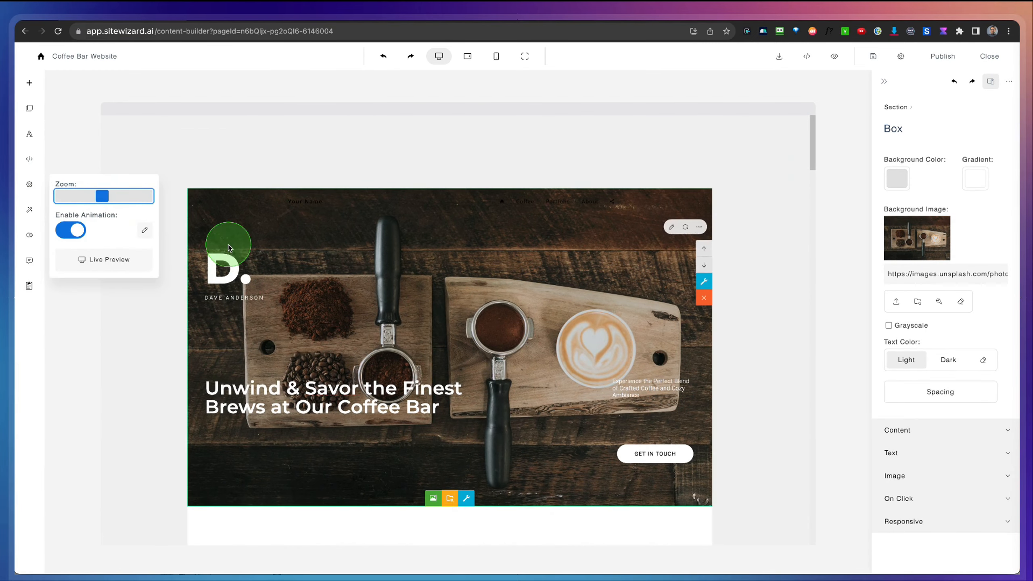
pyautogui.moveTo(214, 236); pyautogui.dragTo(737, 507)
pyautogui.scroll(-7, 737, 507)
pyautogui.scroll(-3, 737, 508)
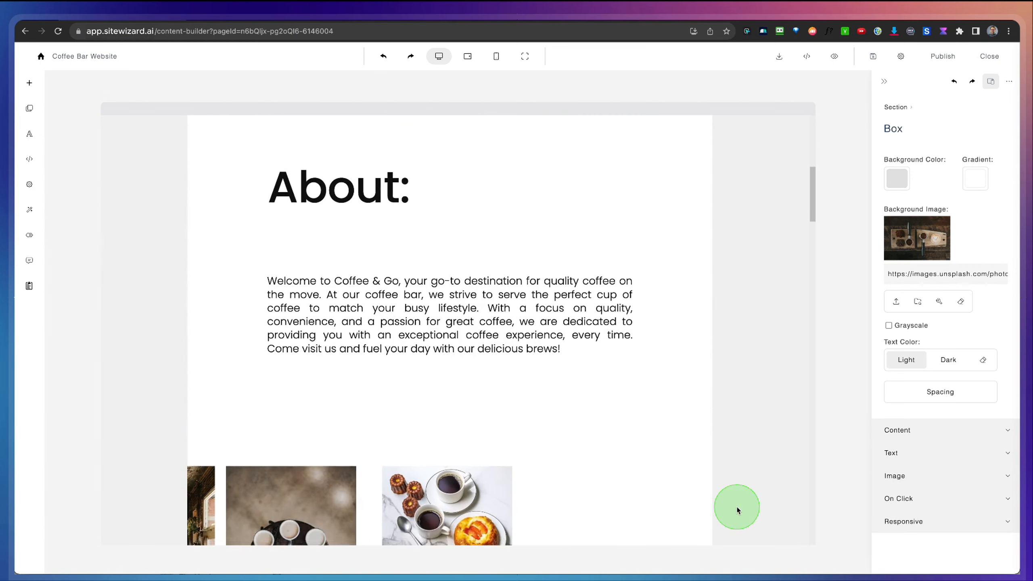
pyautogui.scroll(1, 733, 506)
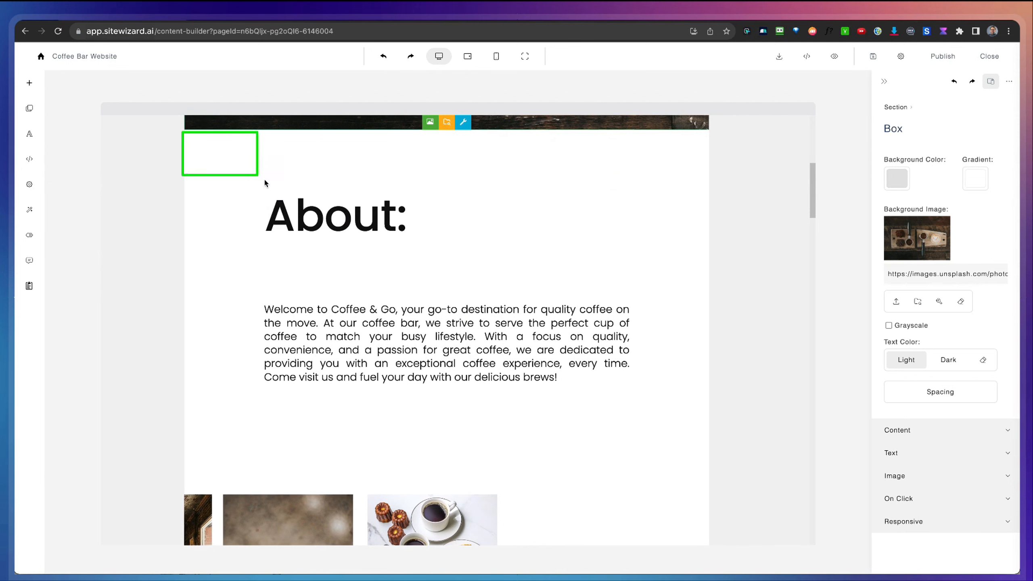
pyautogui.moveTo(265, 180)
pyautogui.mouseDown()
pyautogui.moveTo(695, 417)
pyautogui.moveTo(770, 470)
pyautogui.moveTo(761, 464)
pyautogui.mouseUp()
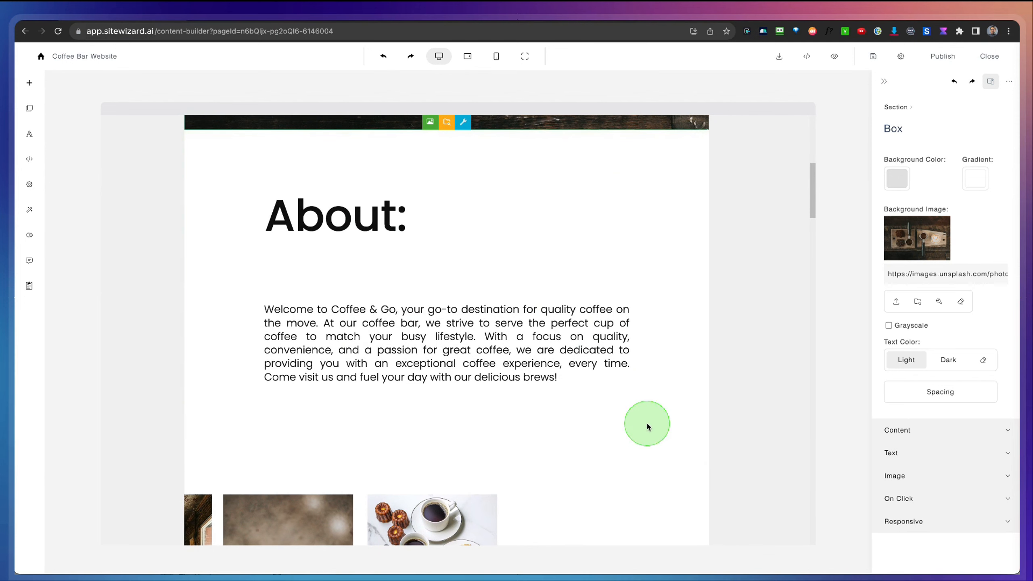
# Step: Add the basic block with a round cherry image and side text below the welcome paragraph in the About section
pyautogui.click(624, 432)
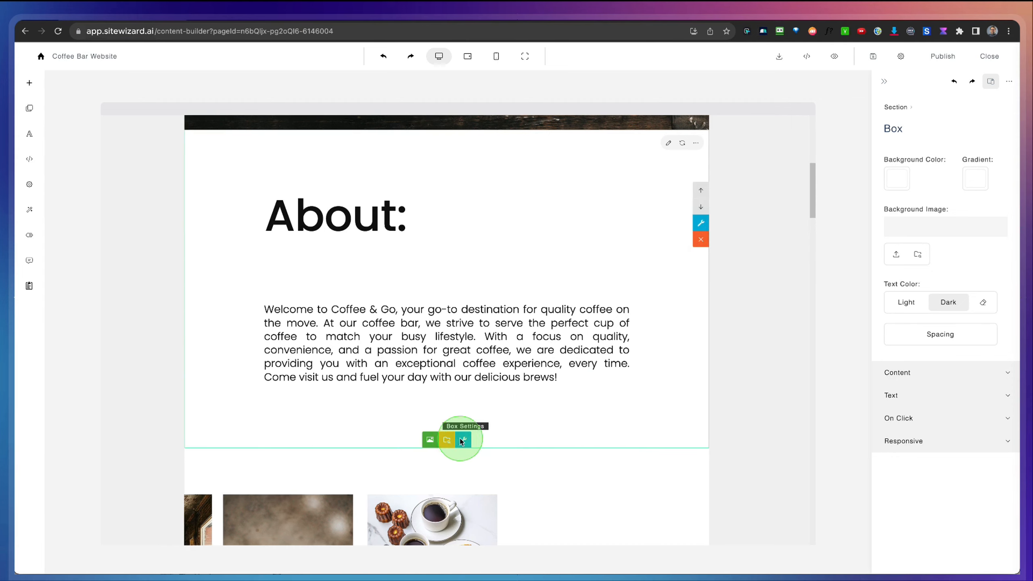
pyautogui.scroll(1, 571, 429)
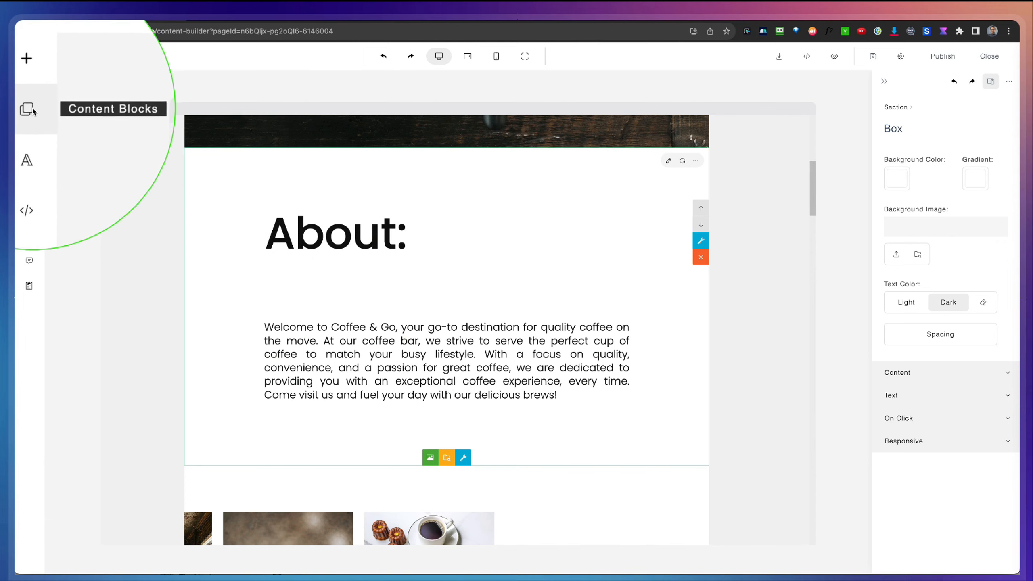
pyautogui.click(29, 109)
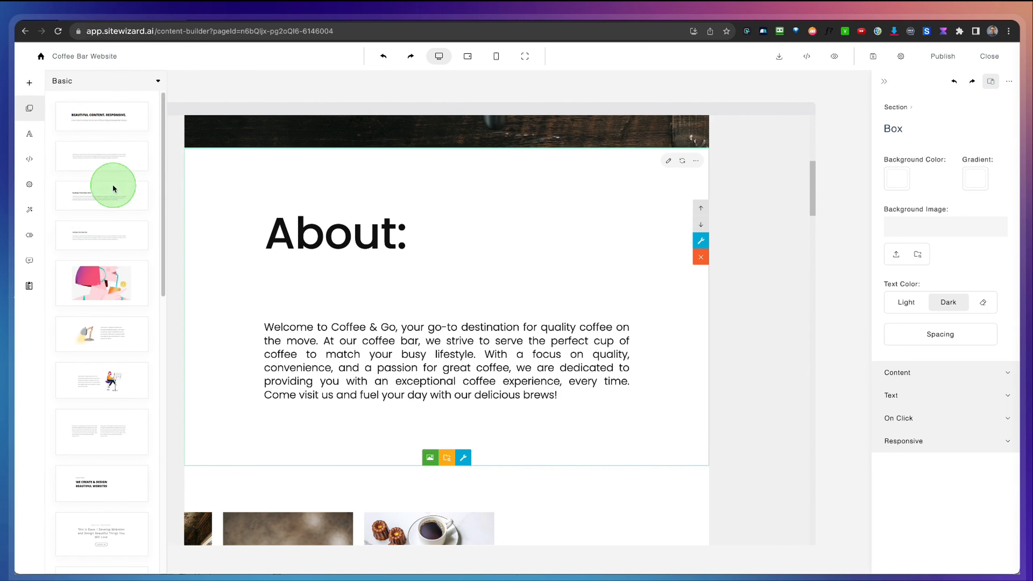
pyautogui.scroll(-2, 116, 194)
pyautogui.scroll(-1, 116, 196)
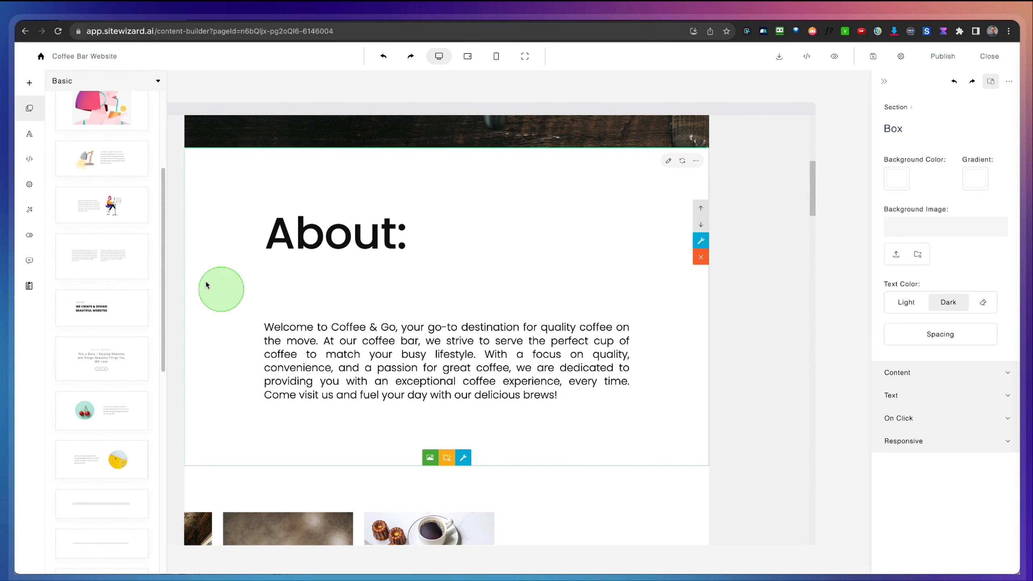
pyautogui.scroll(-4, 127, 311)
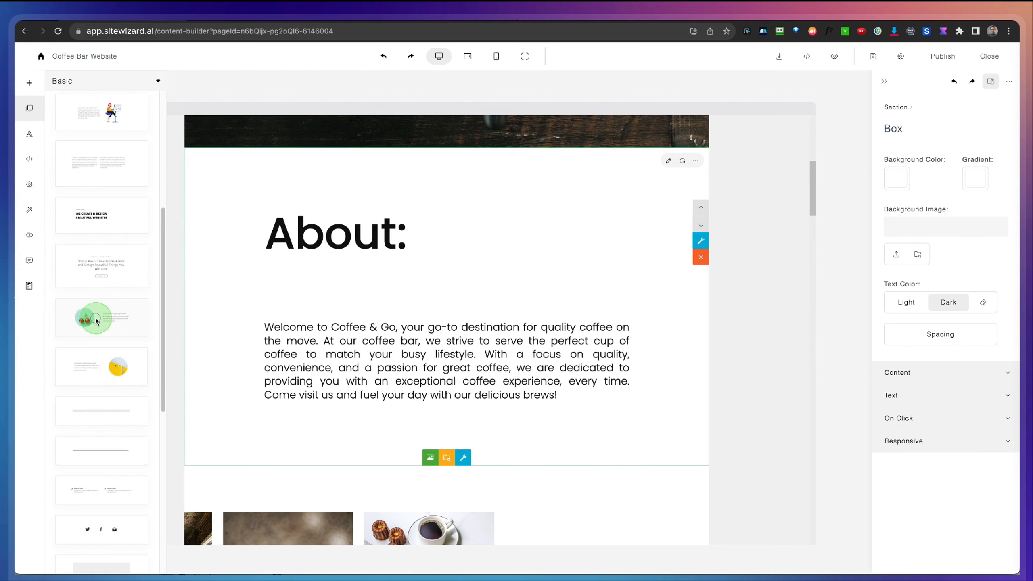
pyautogui.moveTo(136, 323); pyautogui.dragTo(377, 405)
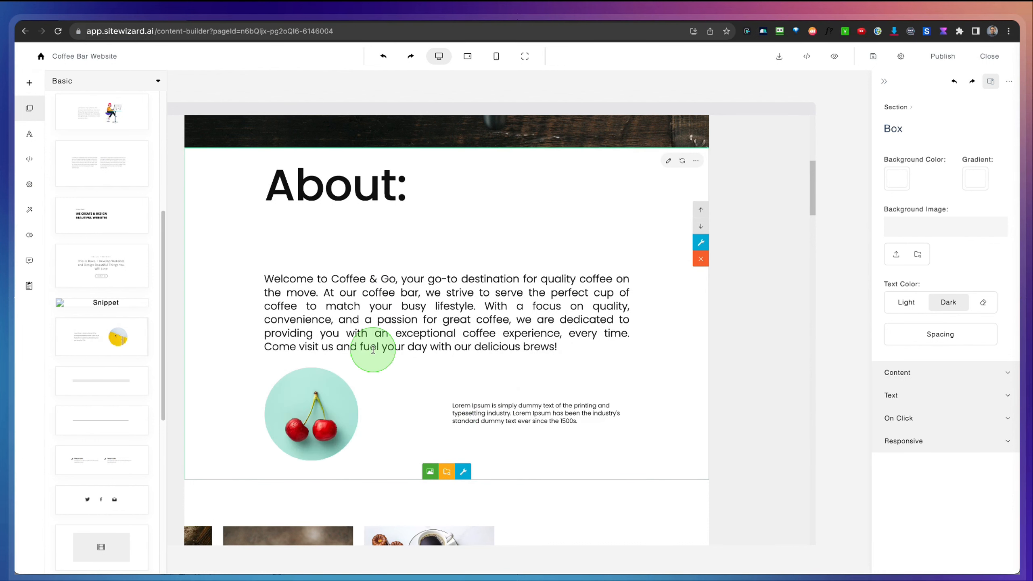
# Step: Add a basic plain paragraph block beneath the round cherry image row in the About section
pyautogui.scroll(-2, 372, 347)
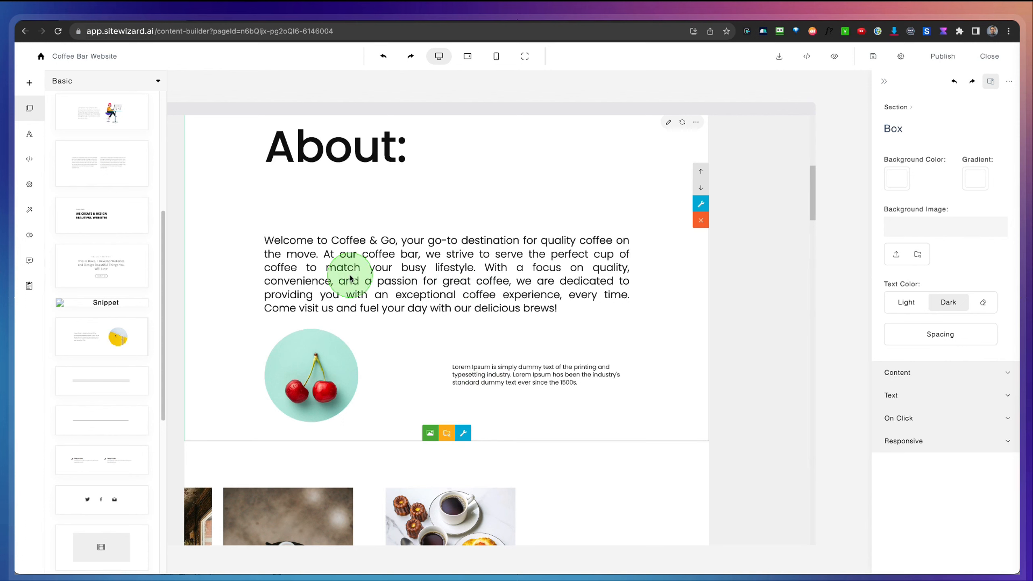
pyautogui.scroll(4, 122, 256)
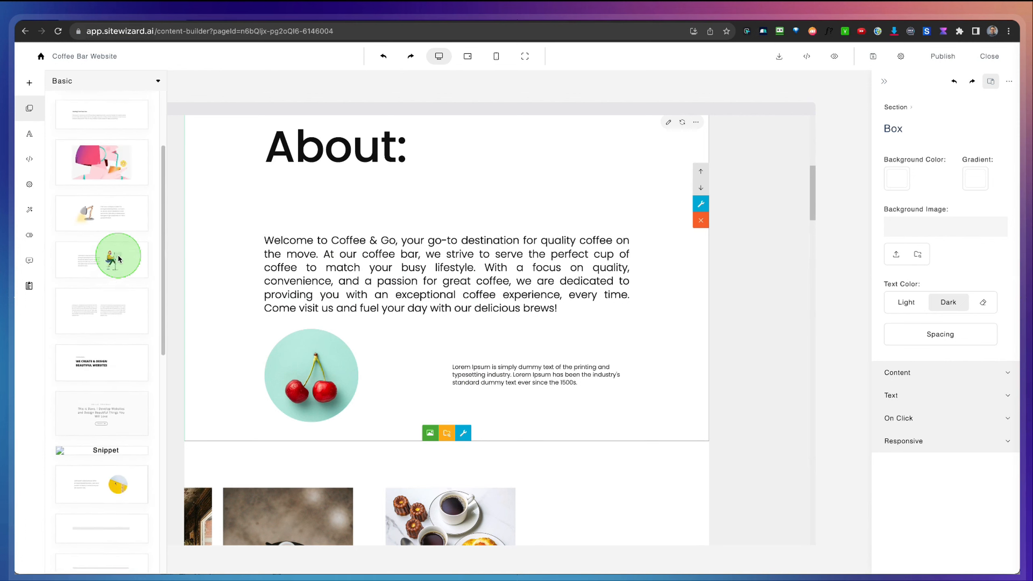
pyautogui.scroll(3, 119, 258)
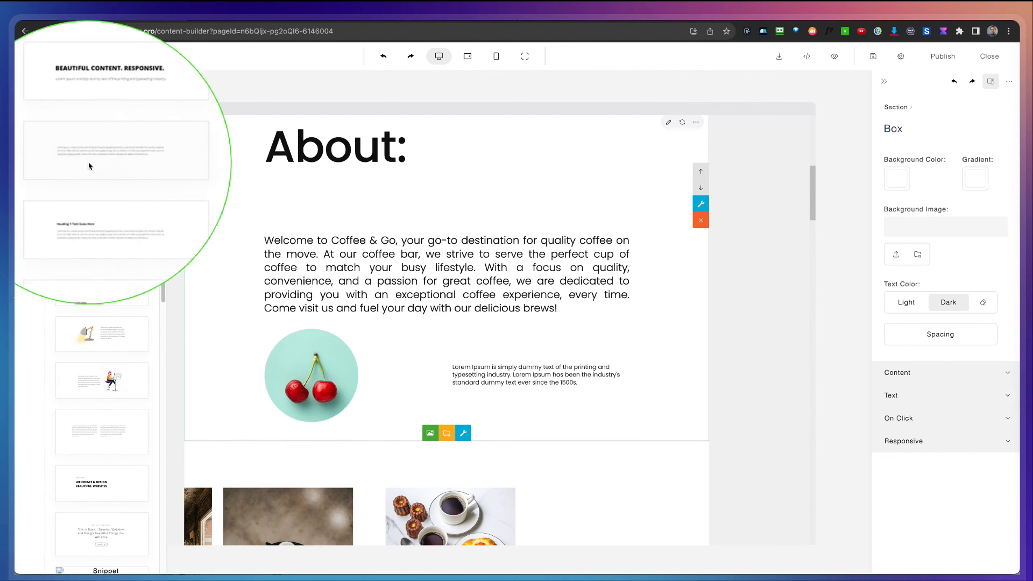
pyautogui.moveTo(87, 157); pyautogui.dragTo(384, 409)
pyautogui.scroll(-1, 481, 328)
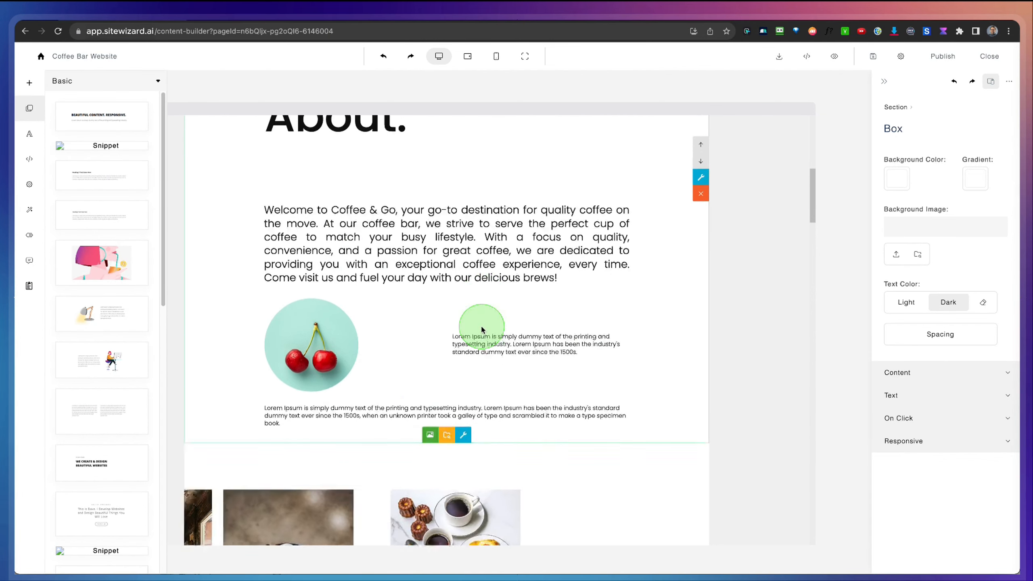
pyautogui.scroll(-2, 482, 329)
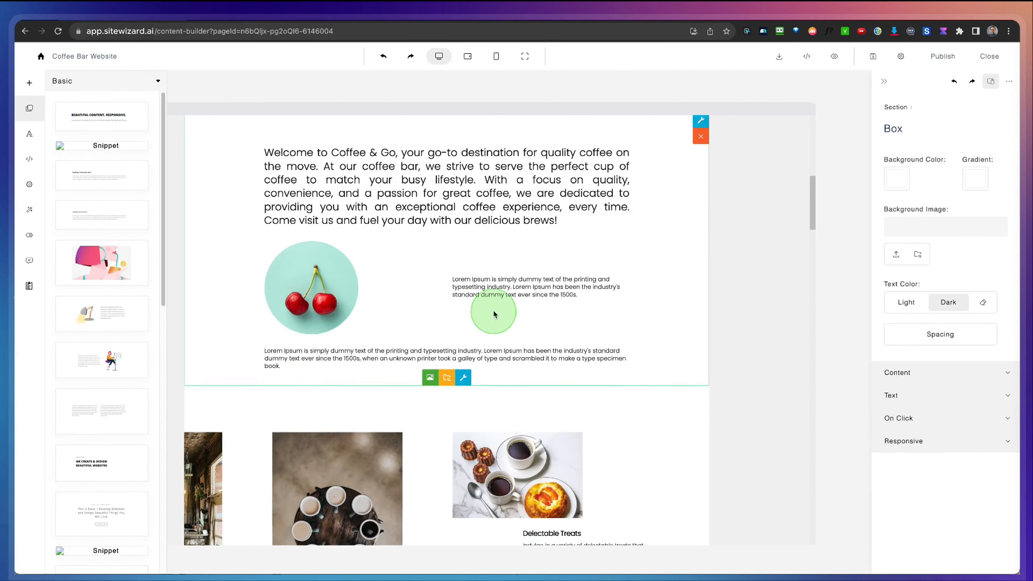
pyautogui.click(389, 360)
pyautogui.scroll(3, 354, 301)
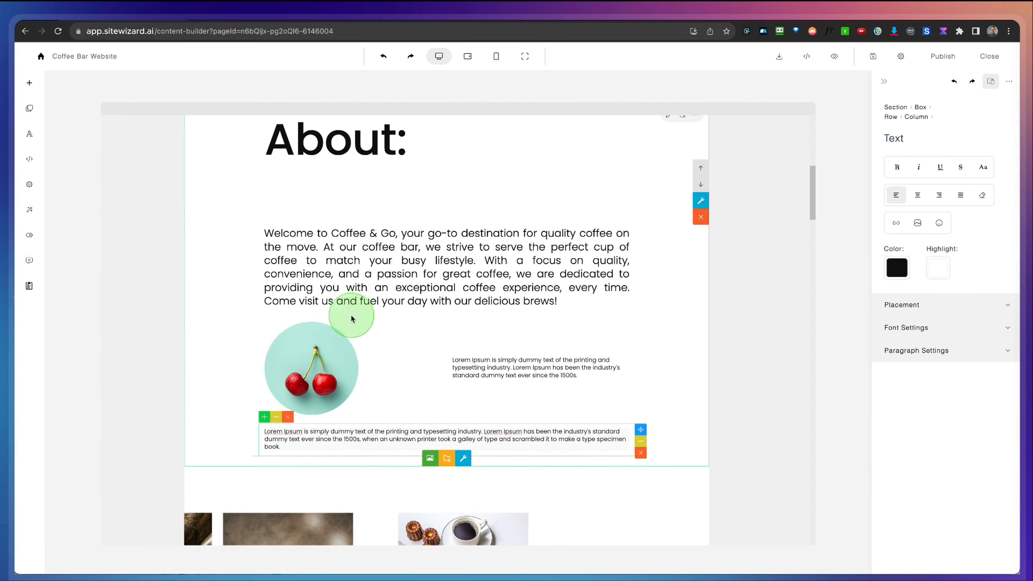
# Step: Replace the round cherry image with the "profile picture" media search photo of a smiling blonde woman outdoors
pyautogui.click(320, 371)
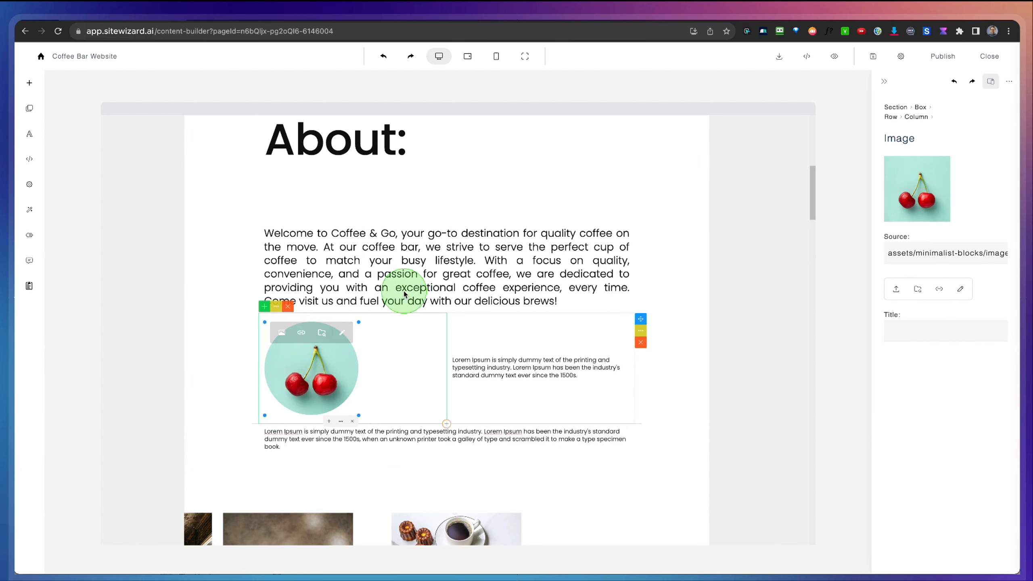
pyautogui.click(895, 289)
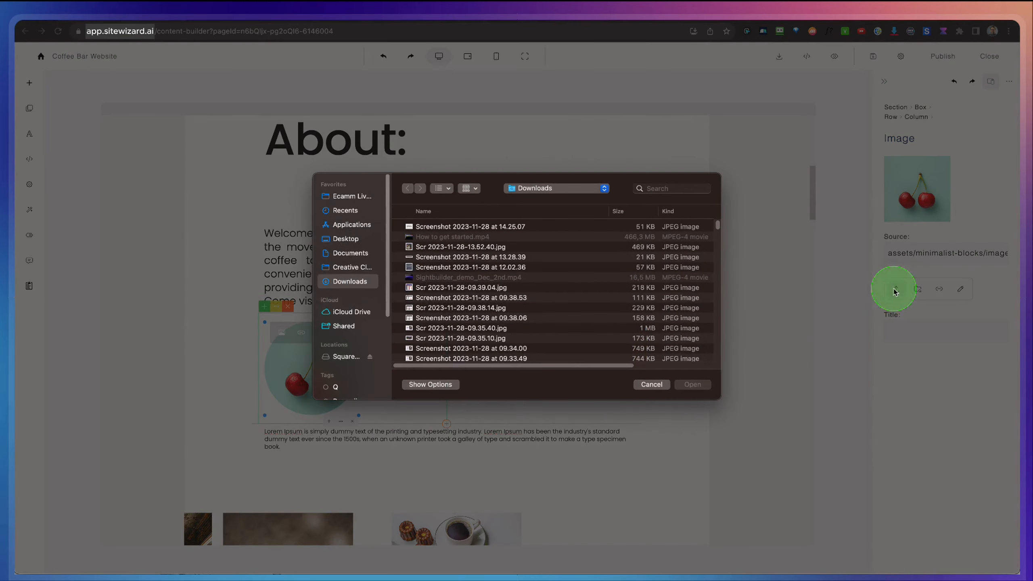
pyautogui.click(653, 386)
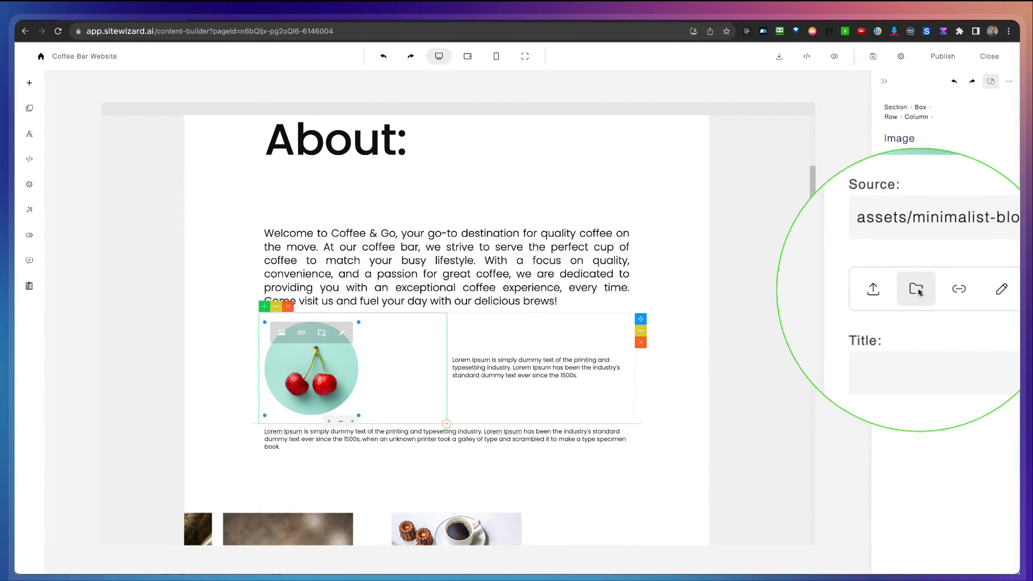
pyautogui.click(918, 290)
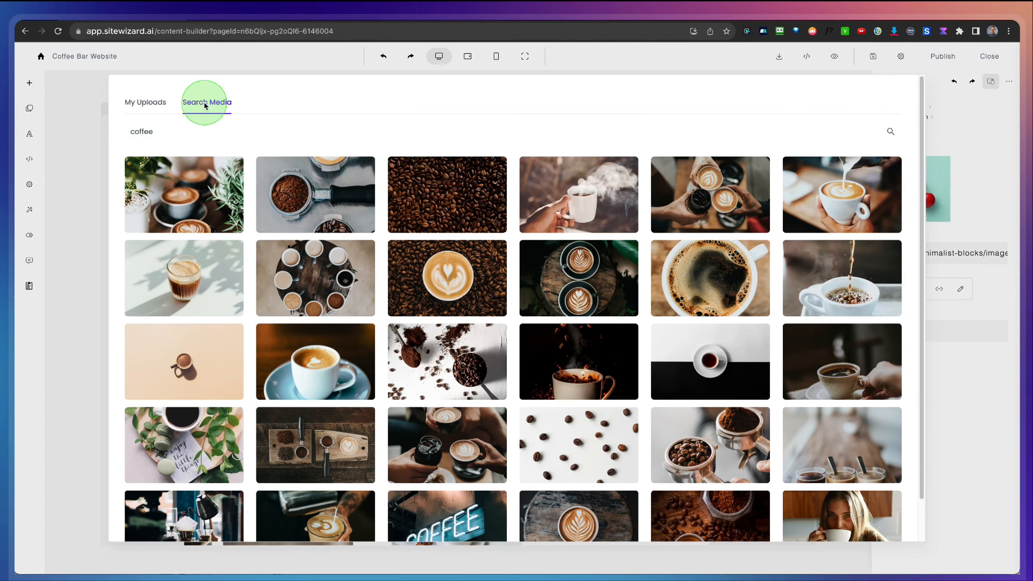
pyautogui.click(163, 135)
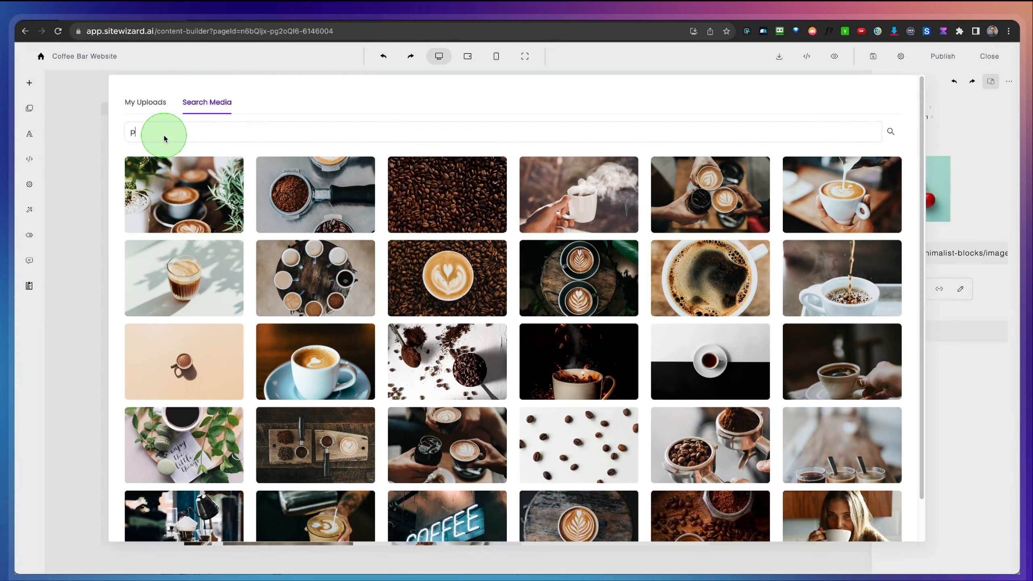
pyautogui.write('profile picture')
pyautogui.press('Return')
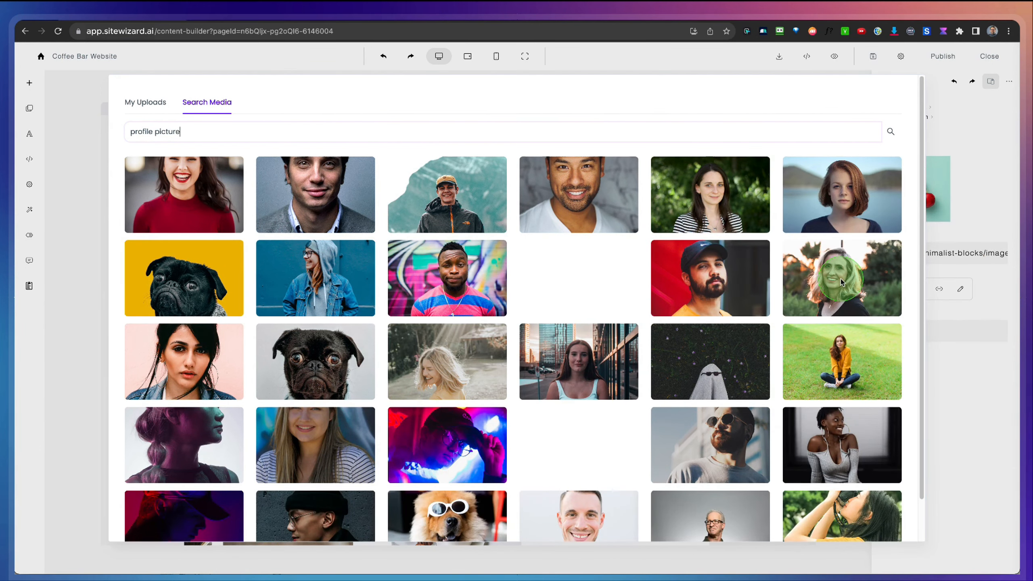
pyautogui.click(841, 279)
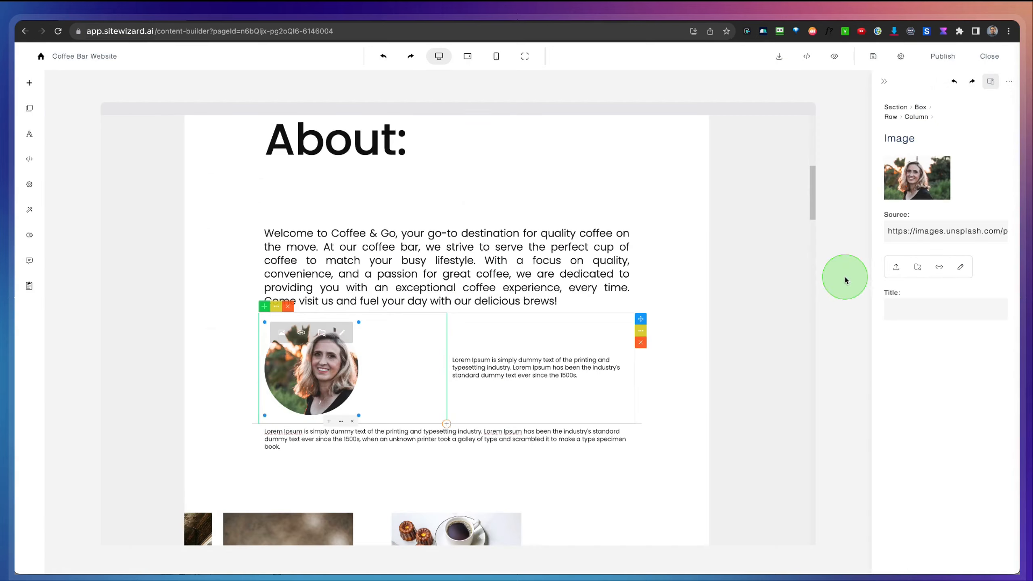
# Step: Select the placeholder text beside the round portrait, view the AI Assistant for it, and close the assistant
pyautogui.click(525, 375)
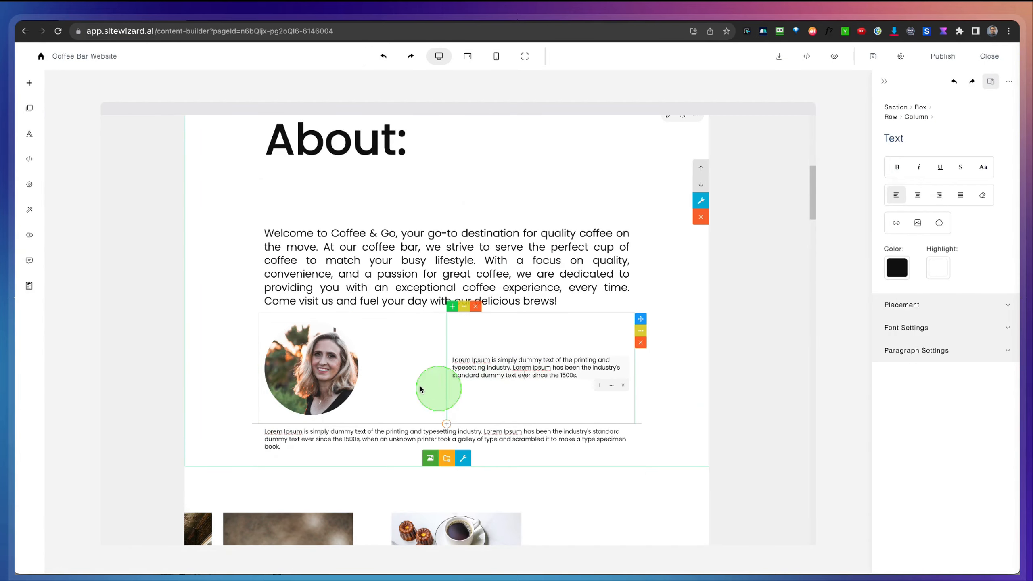
pyautogui.tripleClick(486, 370)
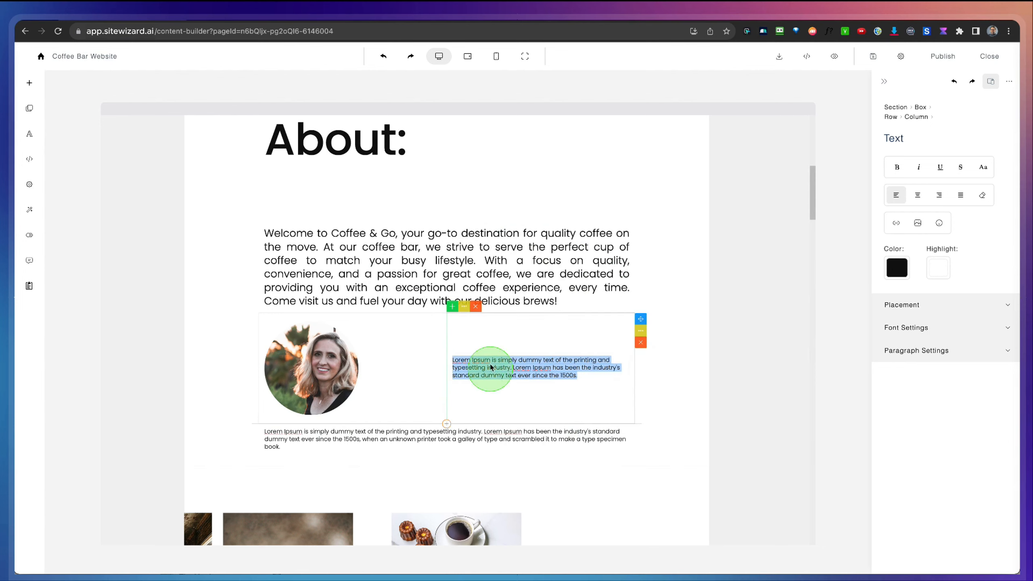
pyautogui.click(31, 262)
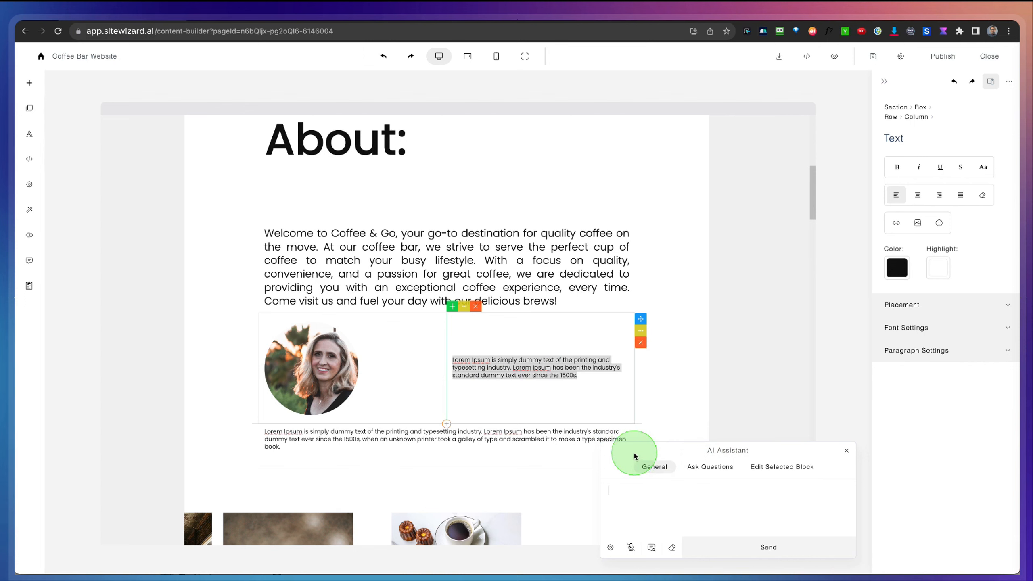
pyautogui.click(846, 450)
# Step: Add the basic YouTube video block below the placeholder paragraph in the About section and check its placement
pyautogui.scroll(-2, 287, 250)
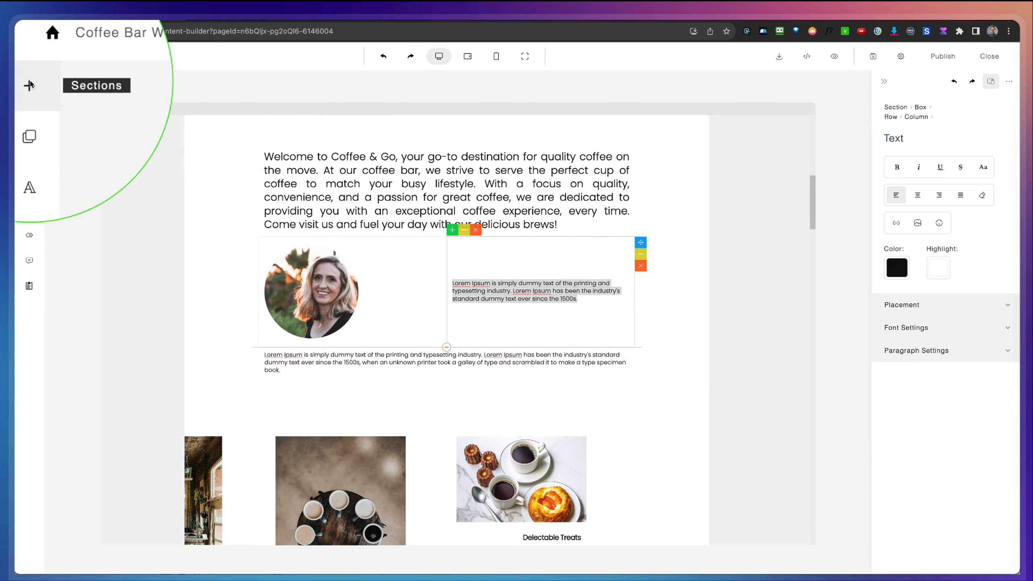
pyautogui.click(30, 108)
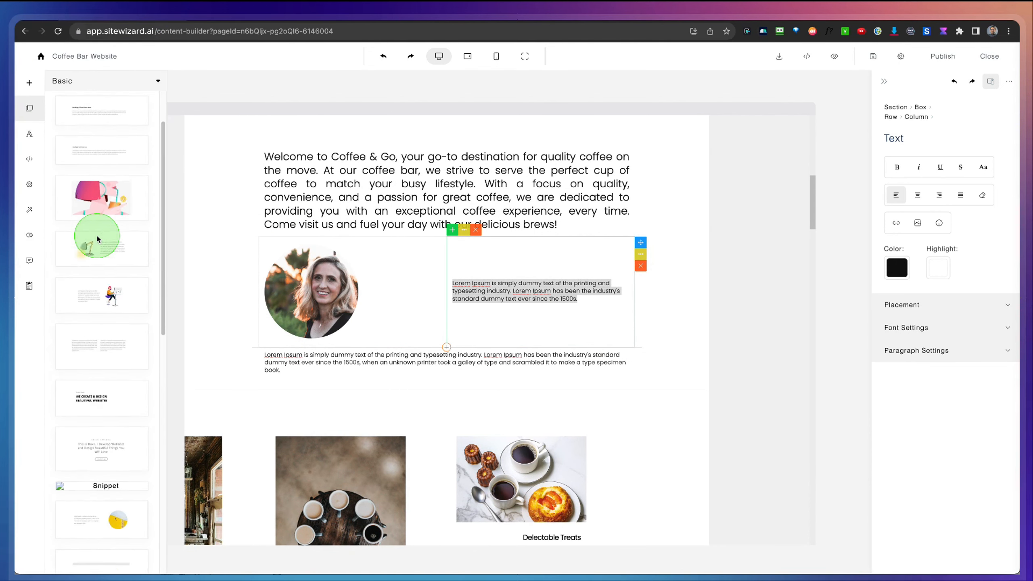
pyautogui.scroll(-10, 98, 239)
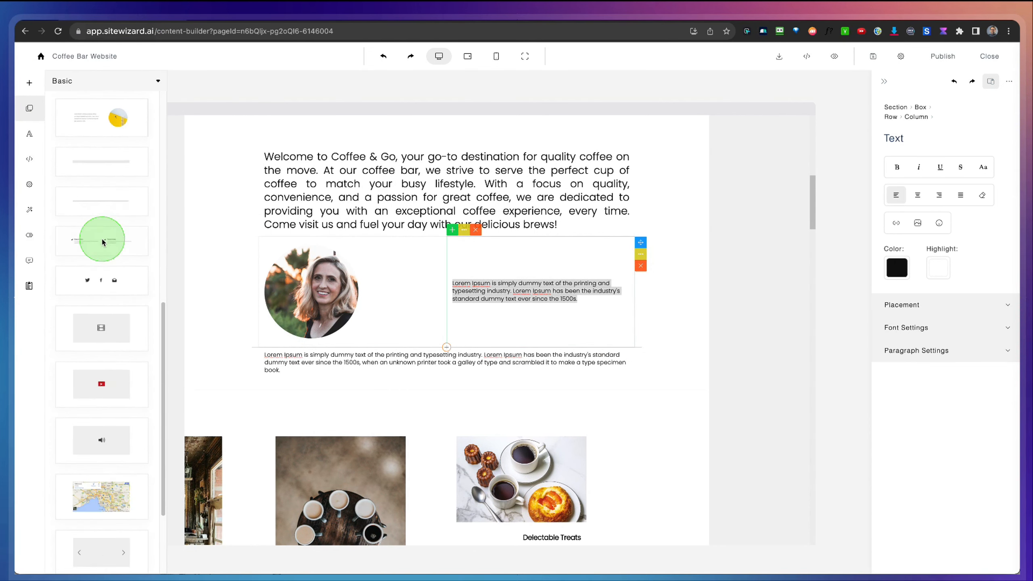
pyautogui.moveTo(95, 379); pyautogui.dragTo(302, 385)
pyautogui.scroll(4, 535, 376)
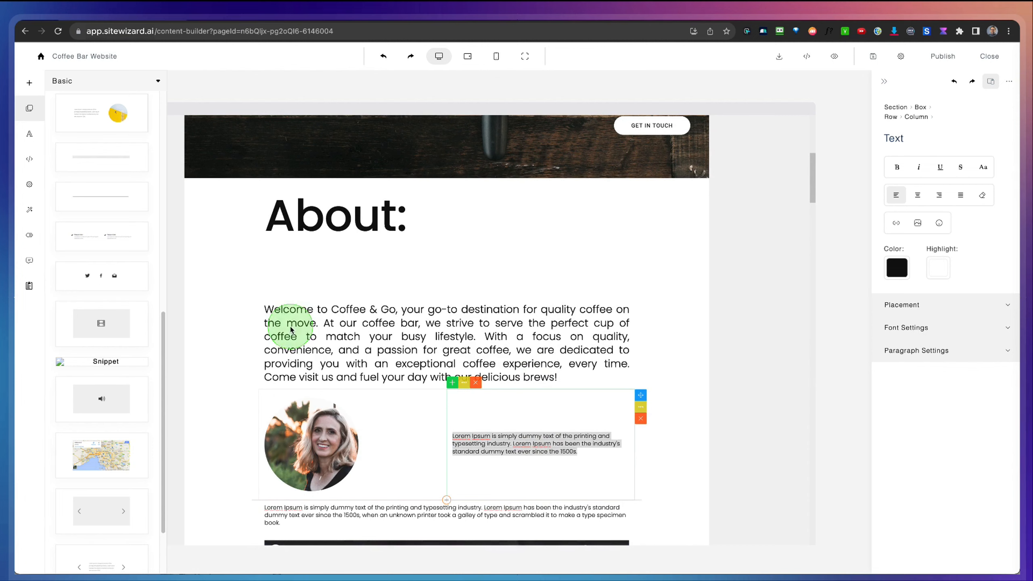
pyautogui.click(687, 405)
pyautogui.scroll(-5, 687, 403)
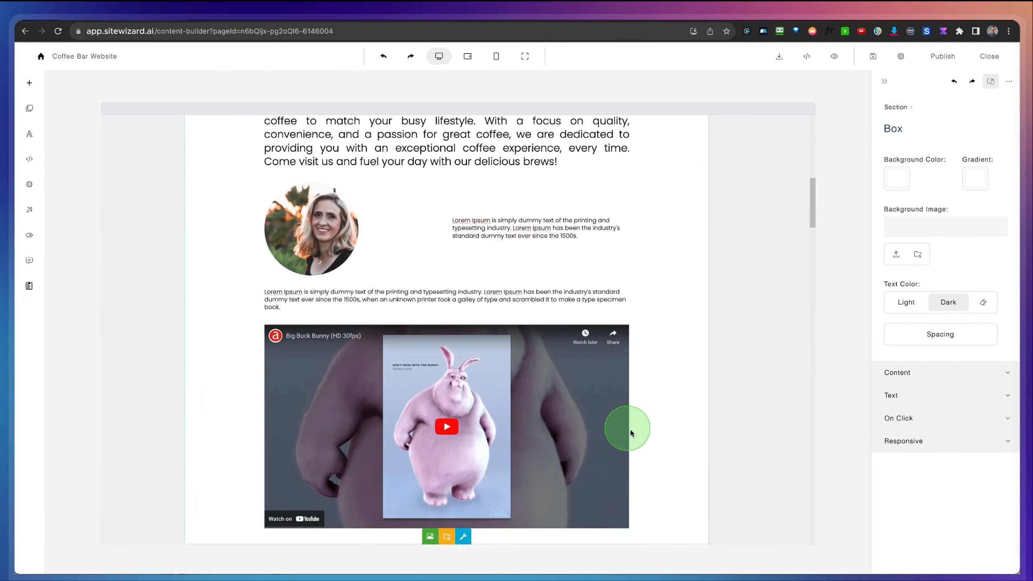
pyautogui.scroll(-4, 629, 428)
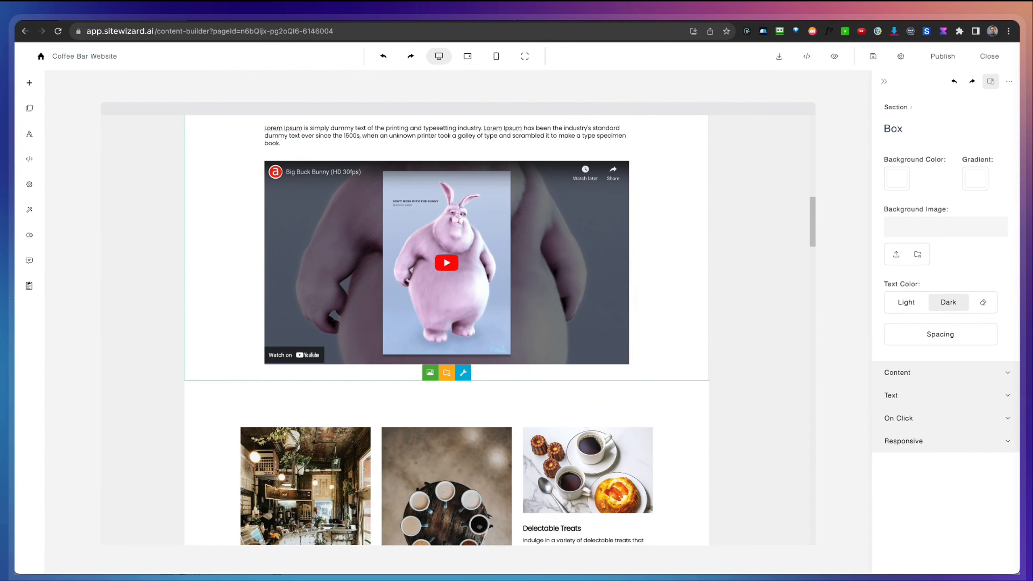